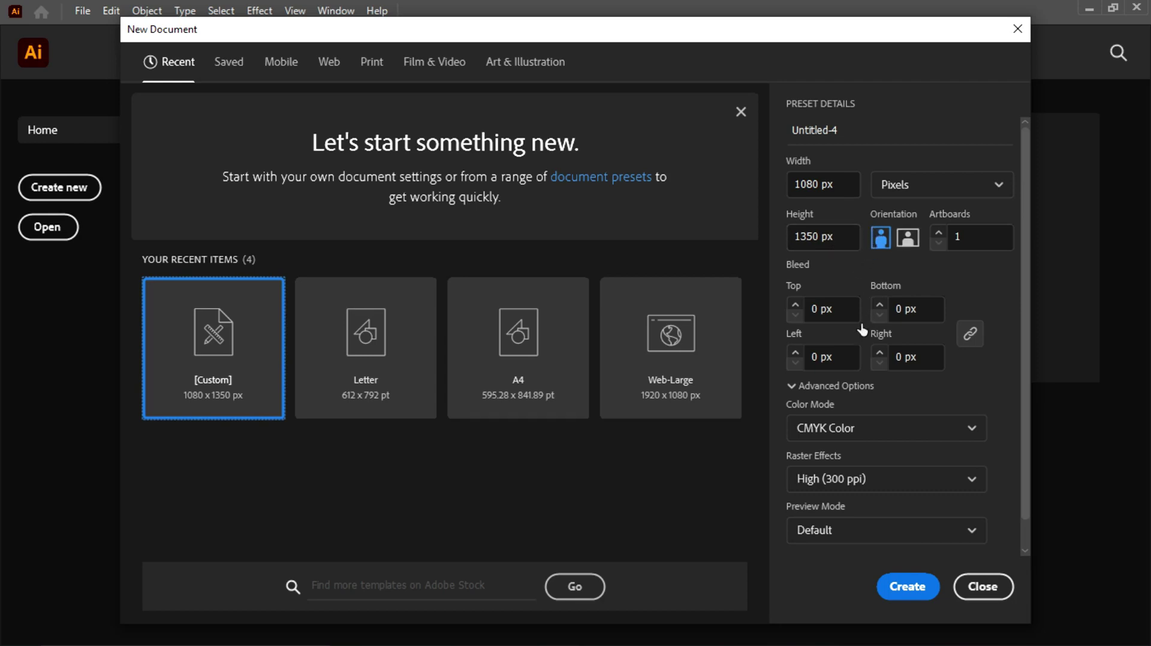
Create a new 1080 x 1350 px document with RGB color mode and High (300 ppi) raster effects, and collapse the Layers panel
left_click(832, 433)
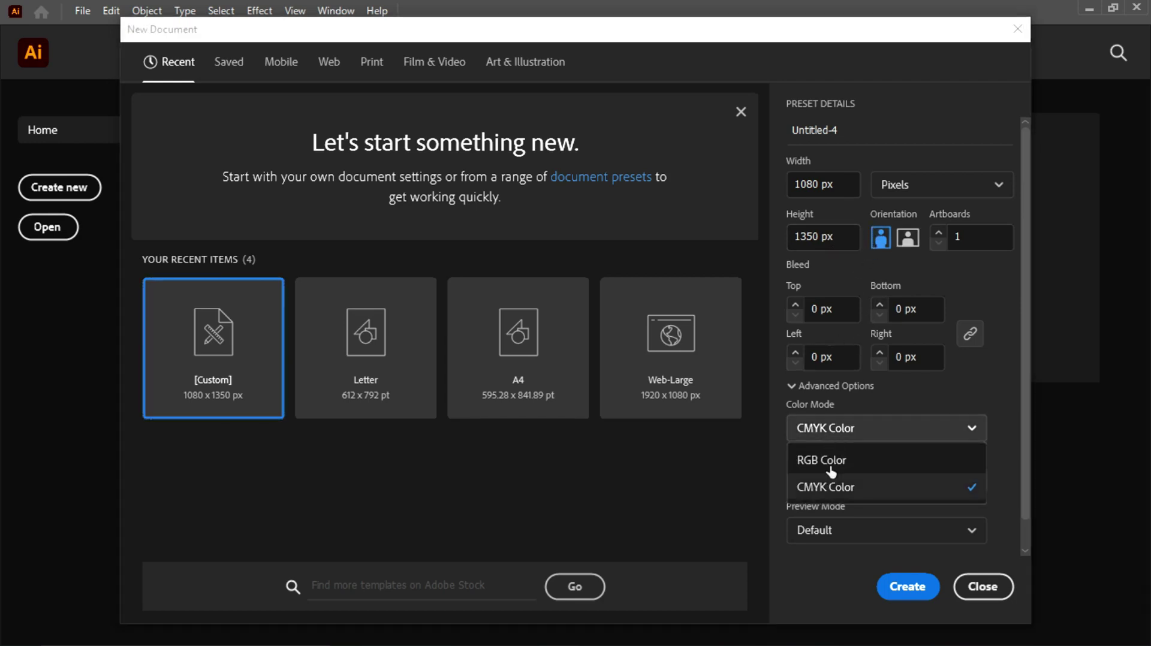
left_click(831, 462)
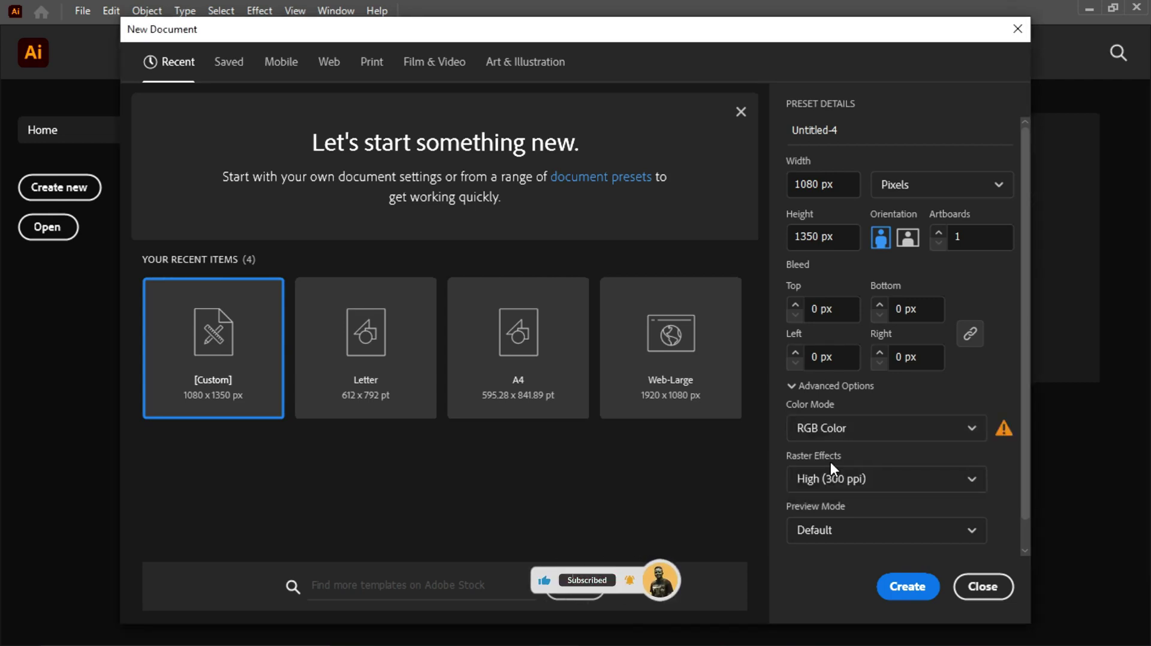
left_click(844, 437)
left_click(830, 487)
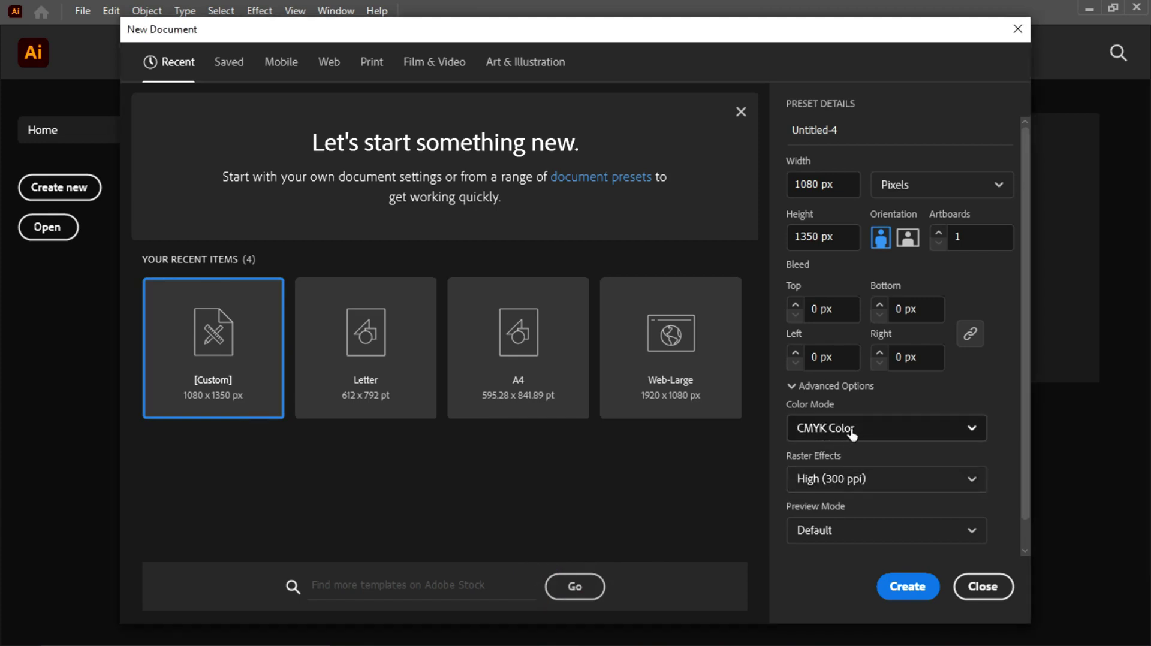
left_click(853, 432)
left_click(833, 462)
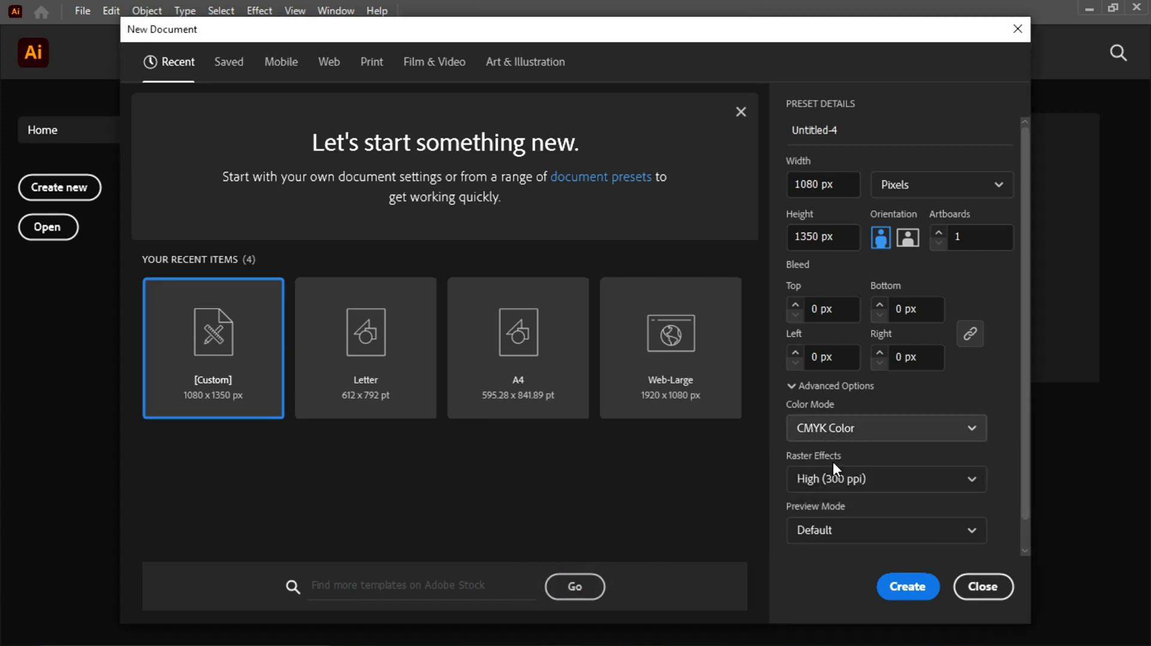
left_click(846, 493)
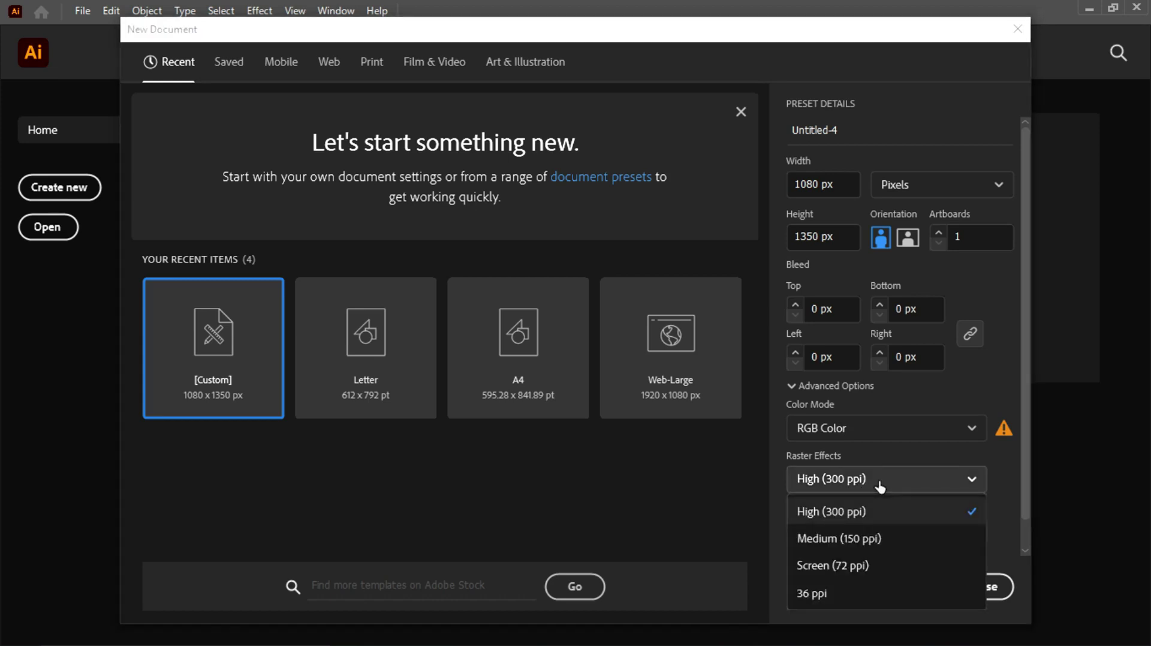
left_click(807, 483)
left_click(908, 587)
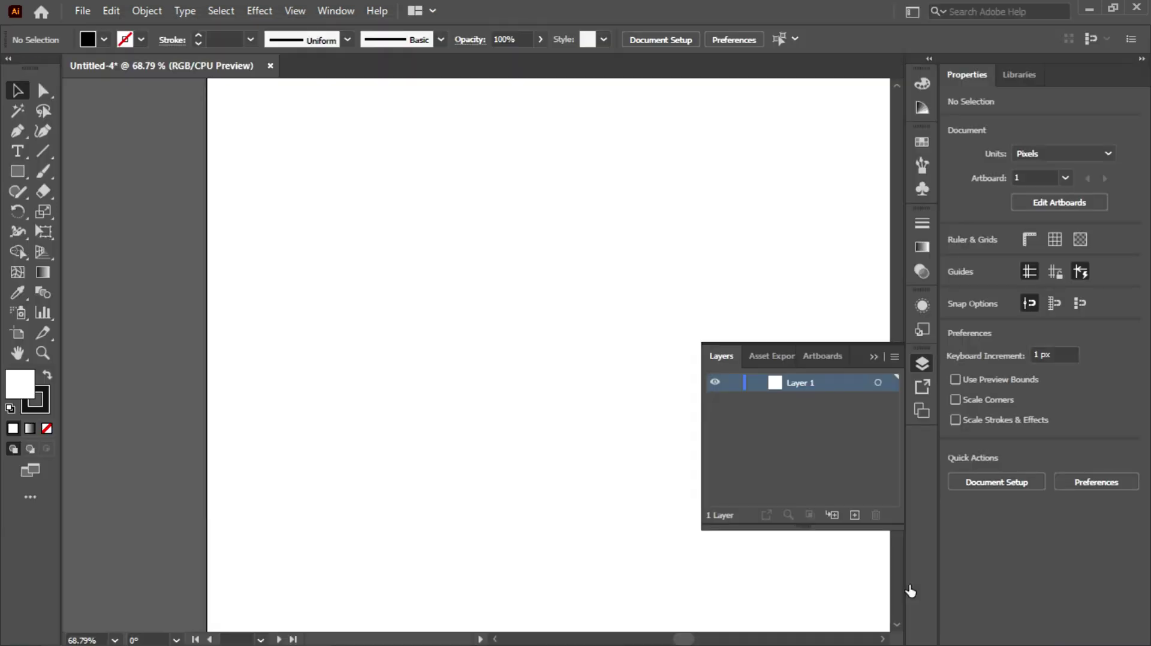
left_click(873, 357)
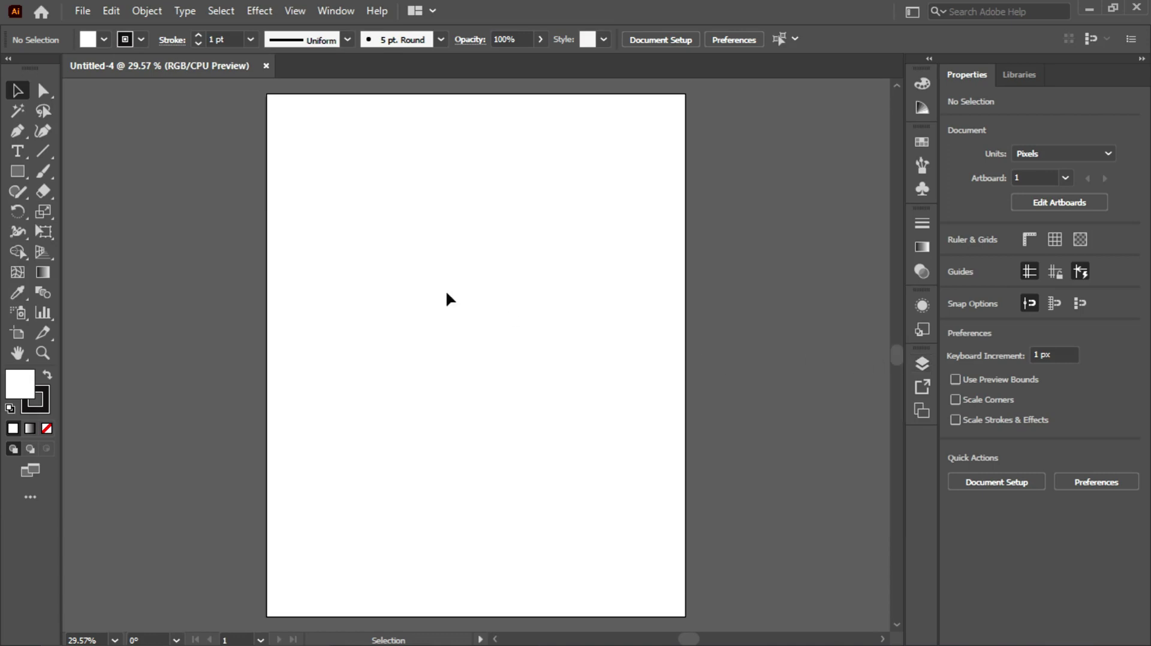
Create a rectangle 1081 px wide and 1351 px high with the Rectangle tool
left_click(18, 173)
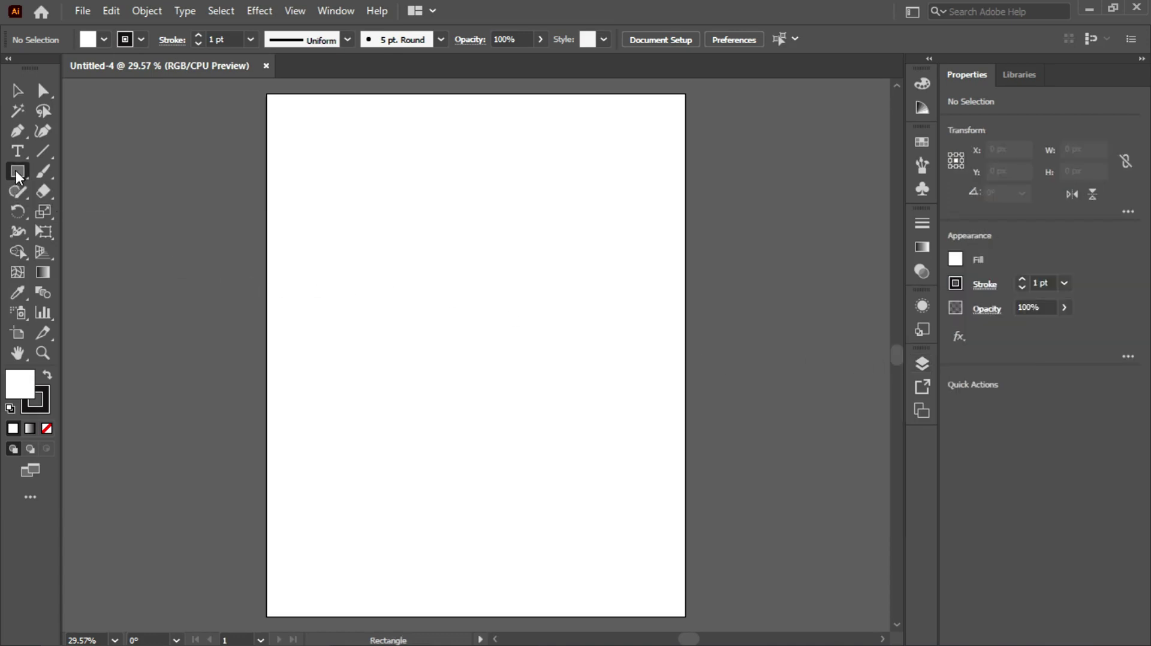
left_click(359, 190)
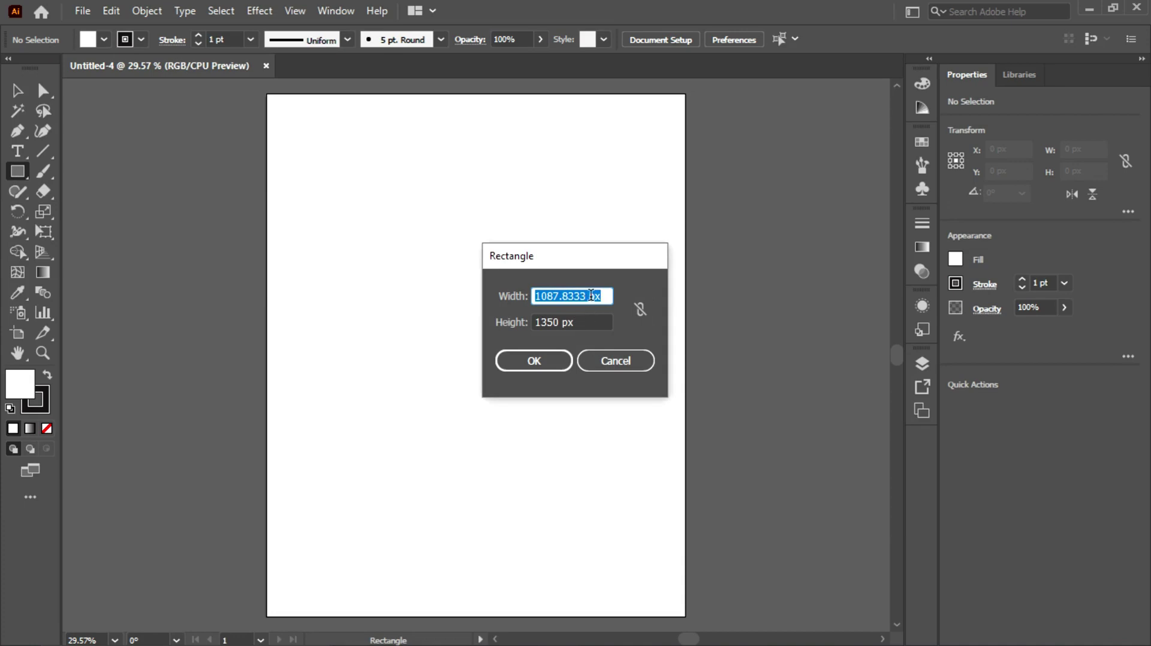
left_click_drag(591, 295, 523, 304)
type("10")
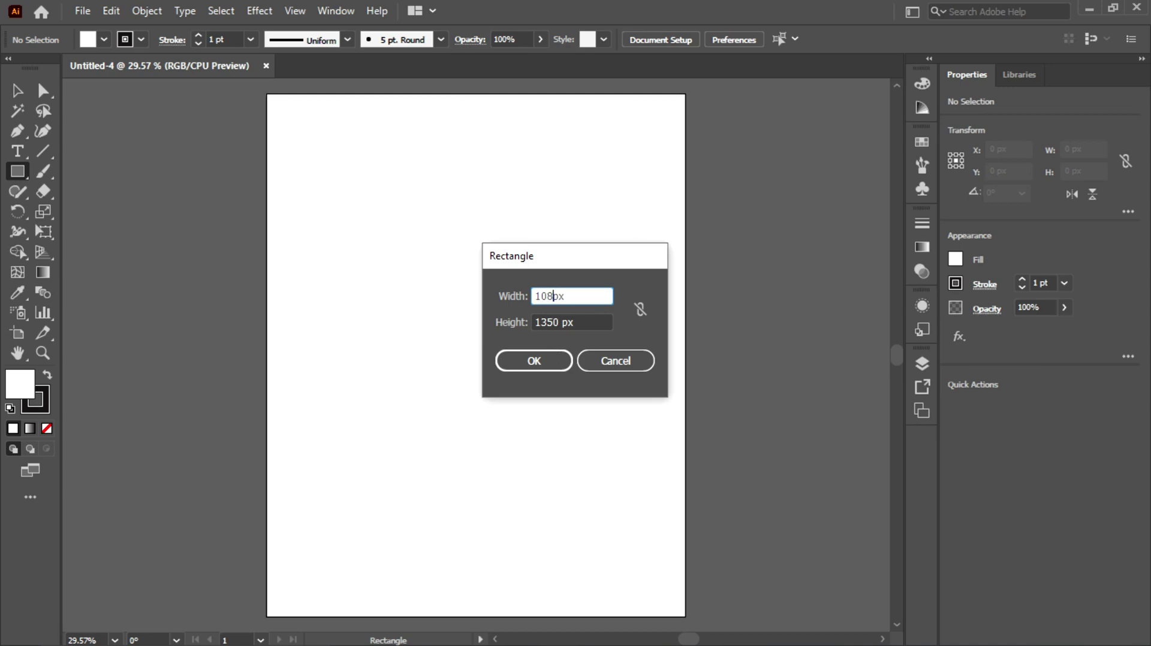
type("81")
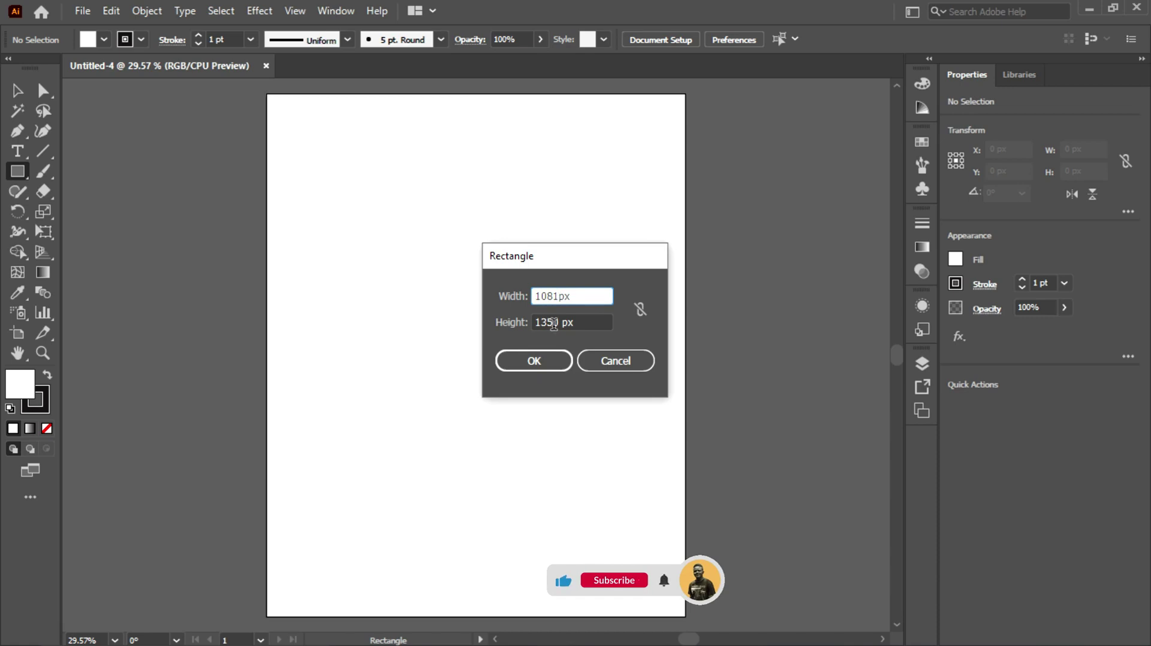
left_click(558, 322)
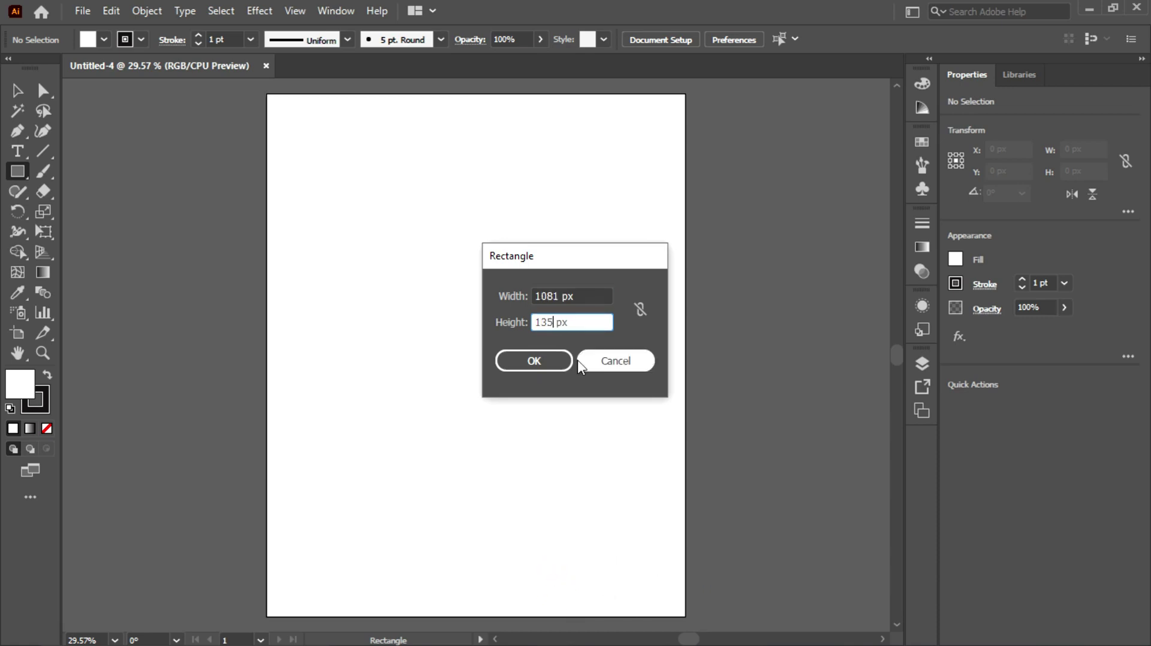
type("1")
left_click(540, 361)
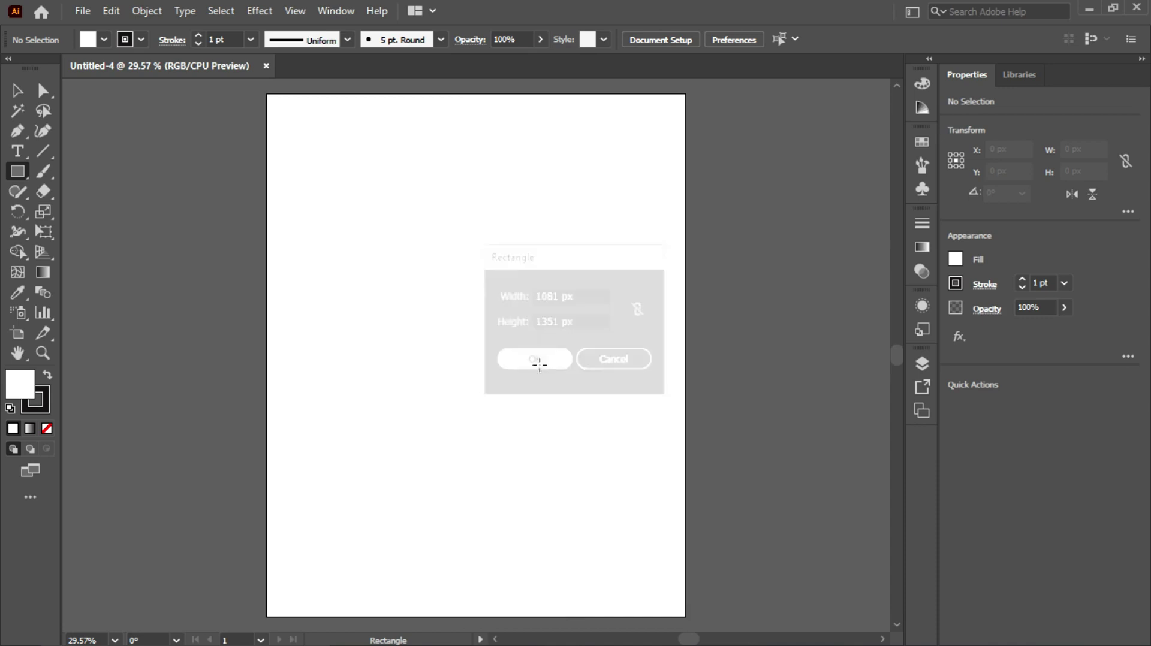
Fill the rectangle with the very dark navy blue 030819
double_click(20, 384)
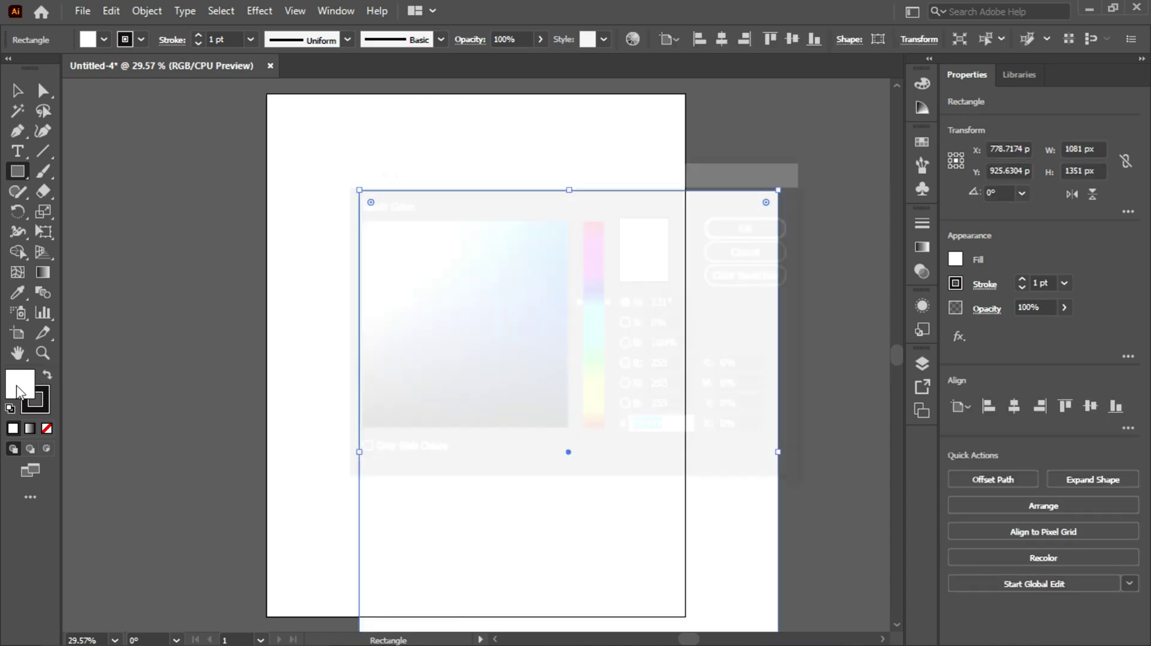
left_click_drag(595, 302, 595, 297)
left_click_drag(561, 366, 543, 410)
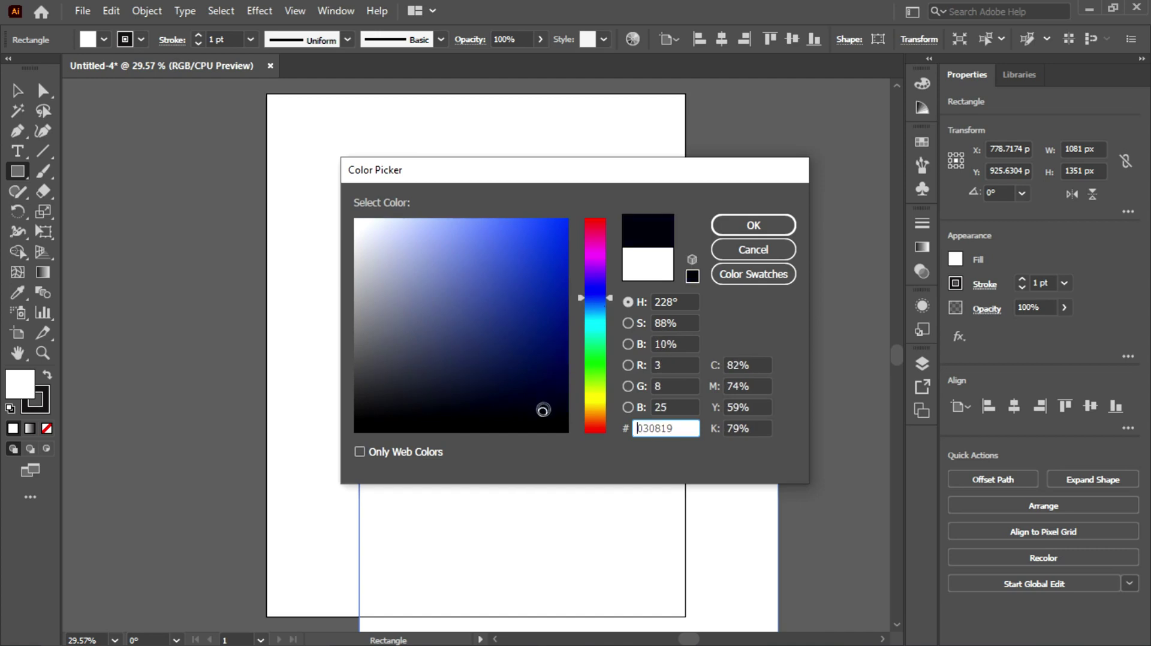
left_click(743, 226)
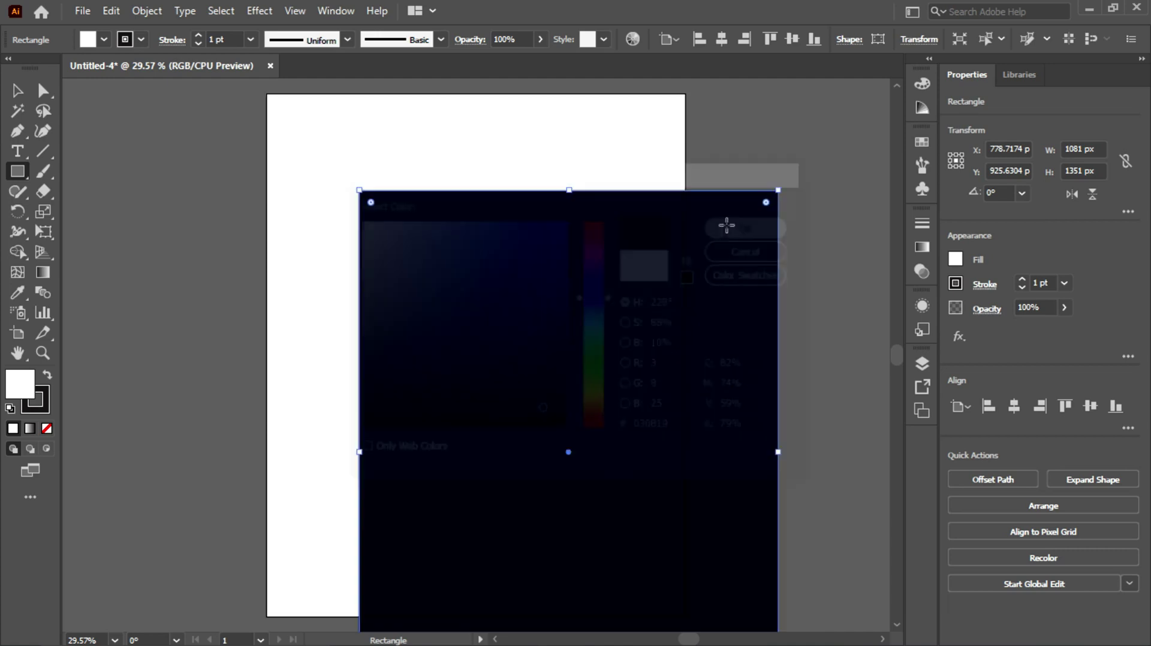
Align the rectangle to the artboard's left edge and vertical center, and deselect it
left_click(989, 405)
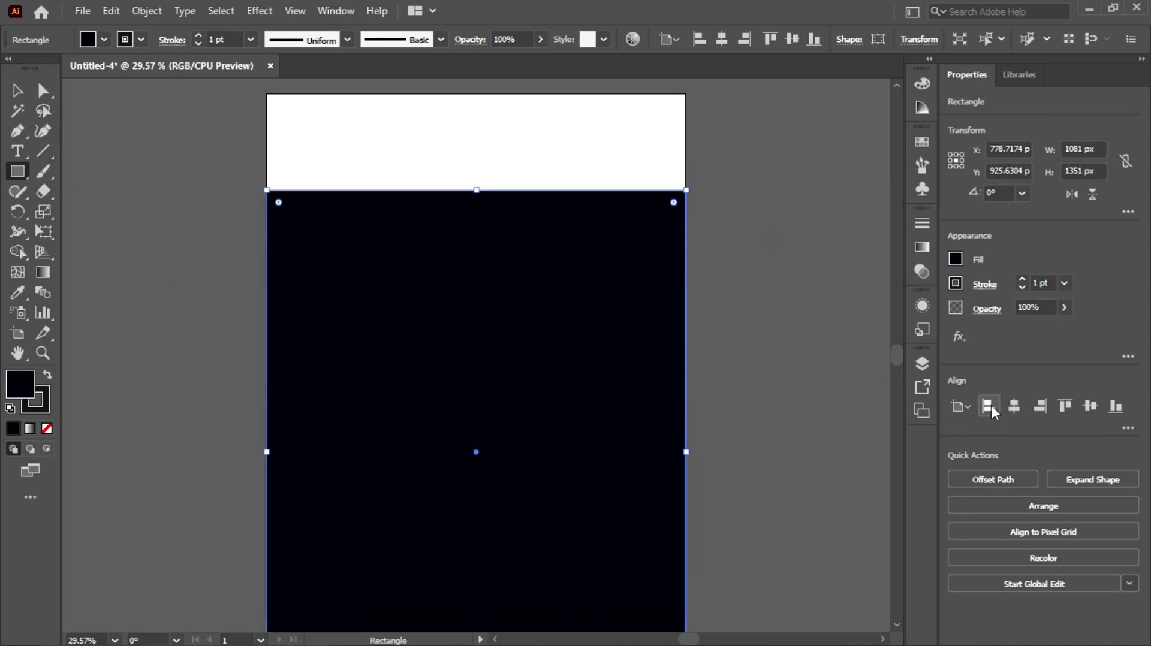
left_click(1087, 408)
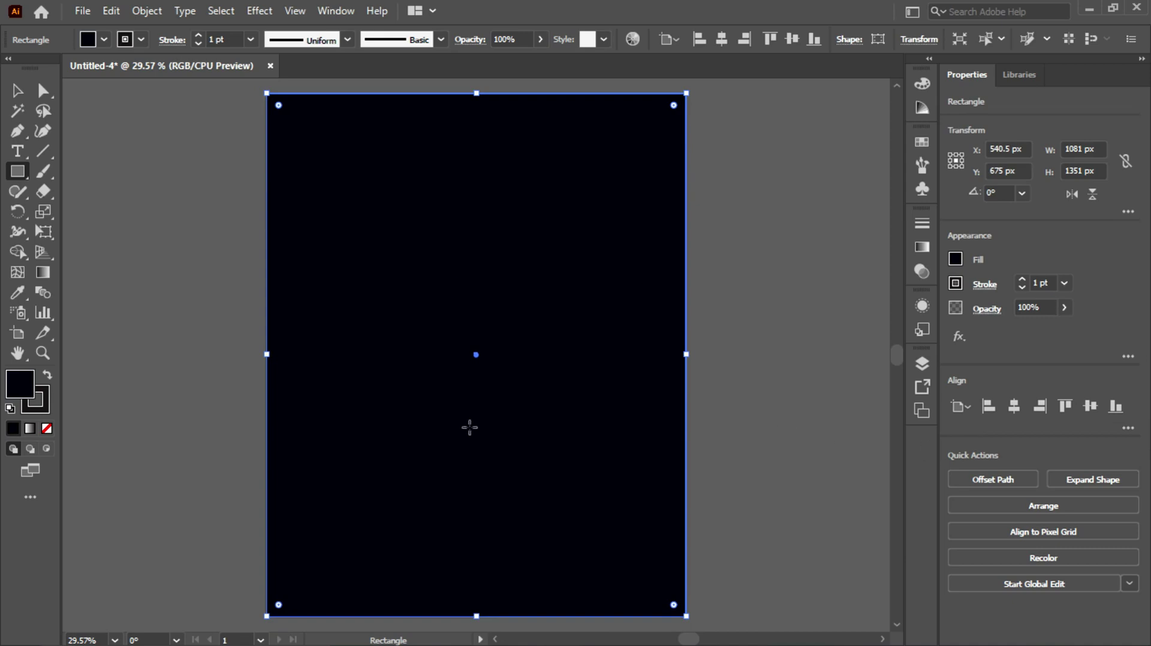
key("v")
key("ctrl+shift+a")
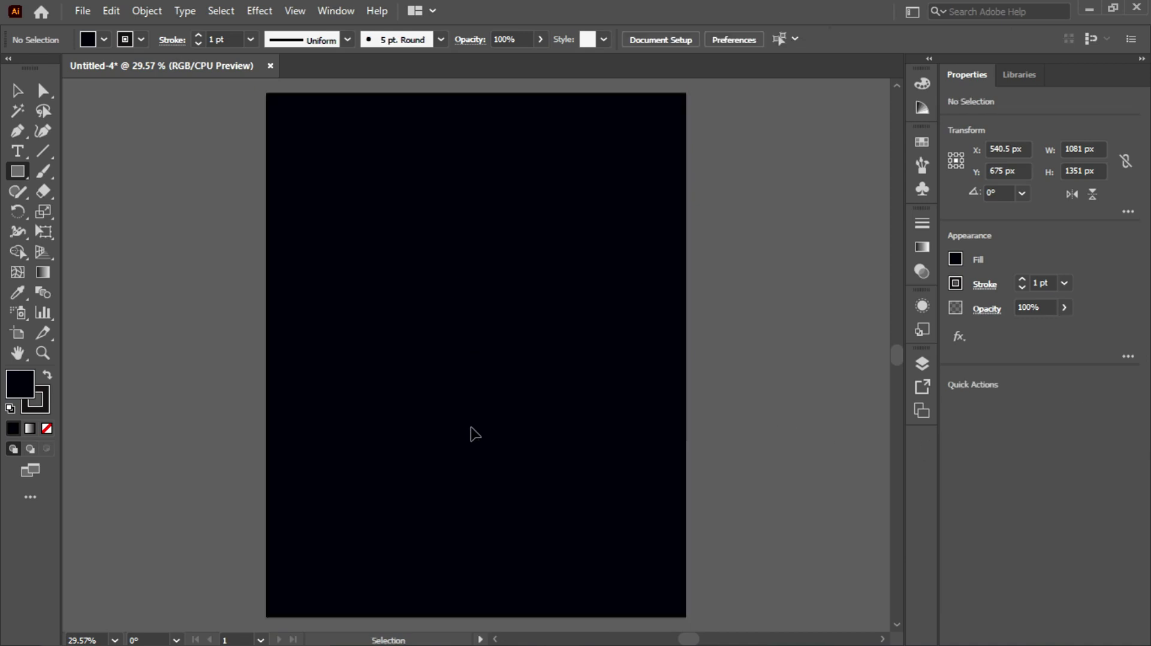
key("m")
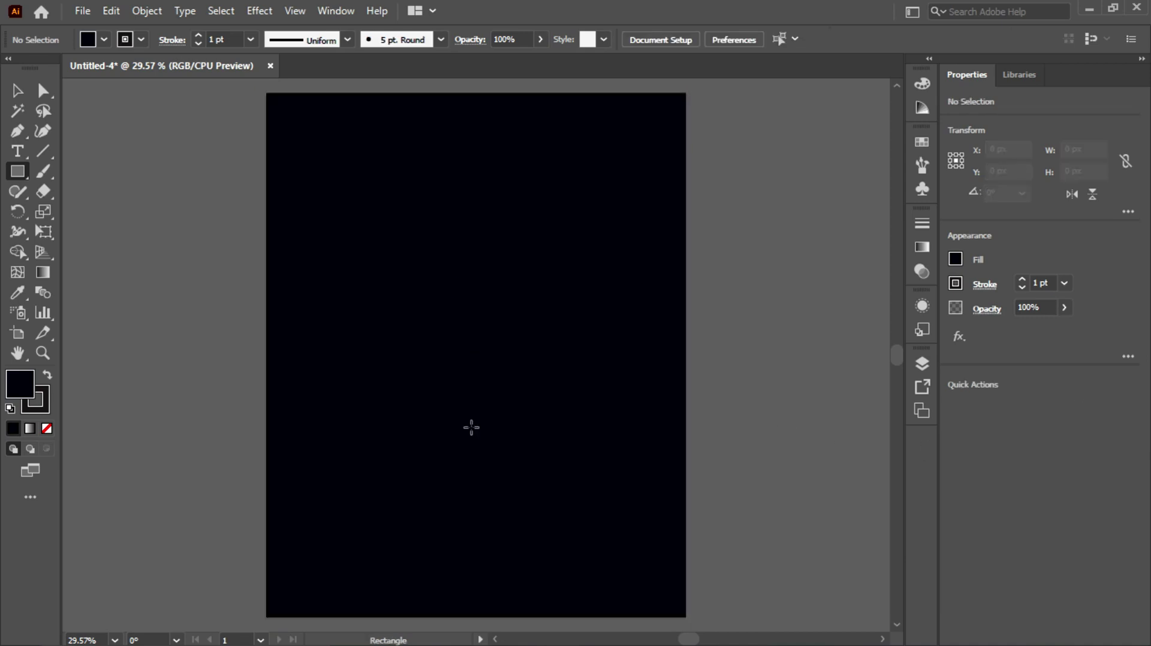
left_click(15, 93)
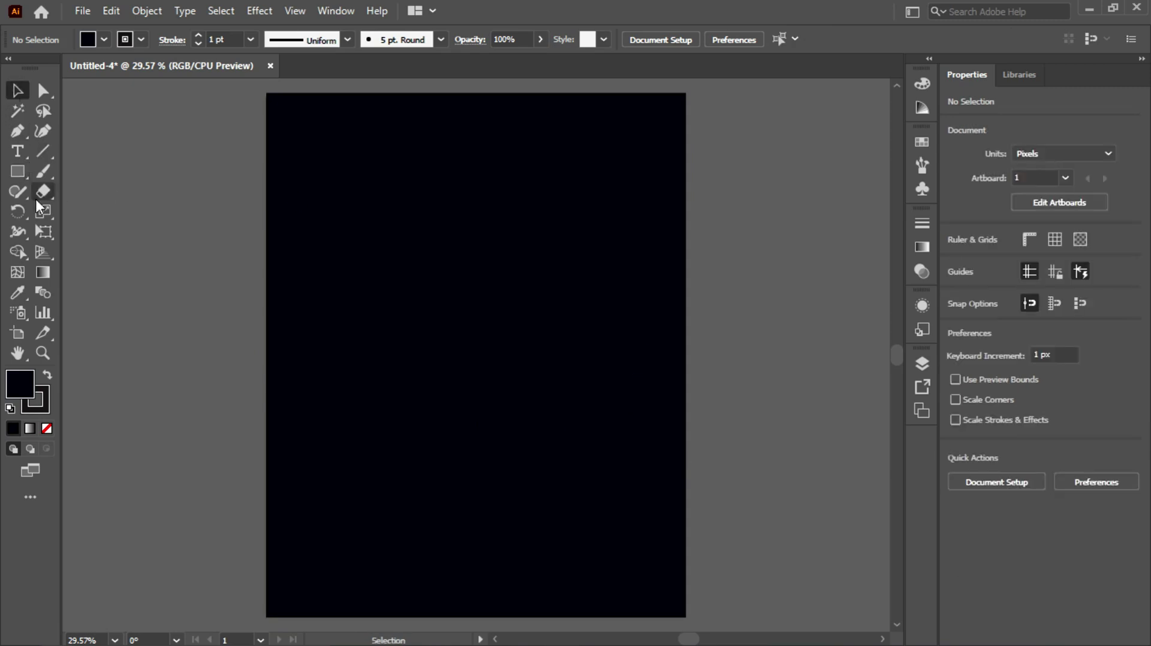
Add the point text "float" on the dark background, replacing the placeholder text
left_click(17, 154)
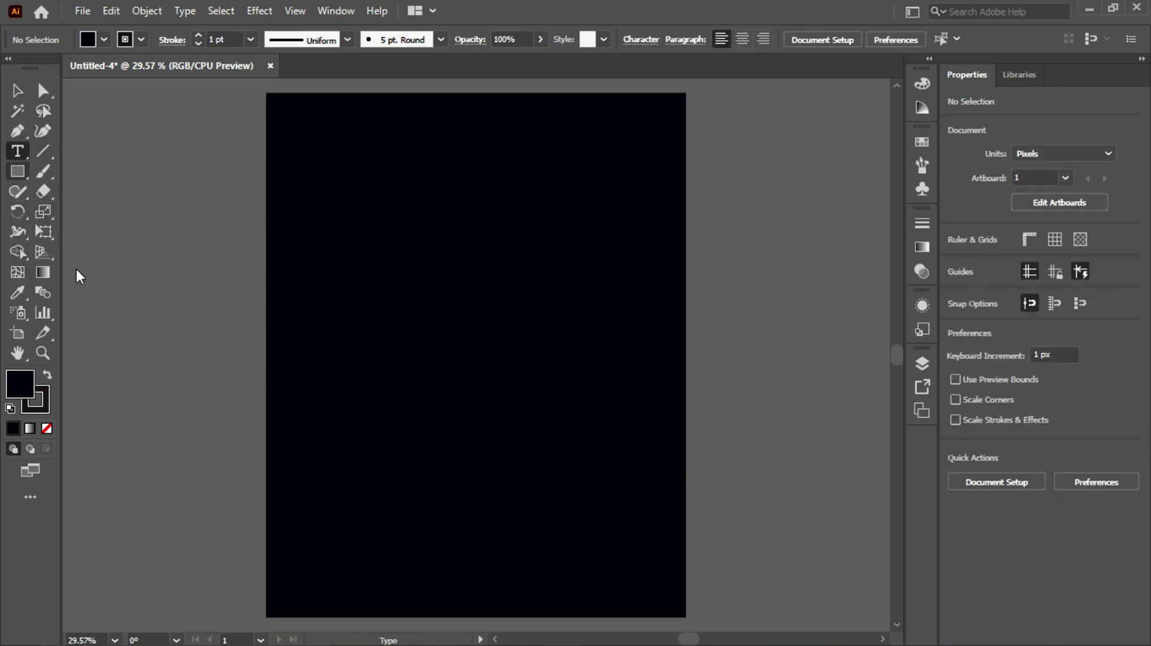
left_click_drag(353, 317, 352, 318)
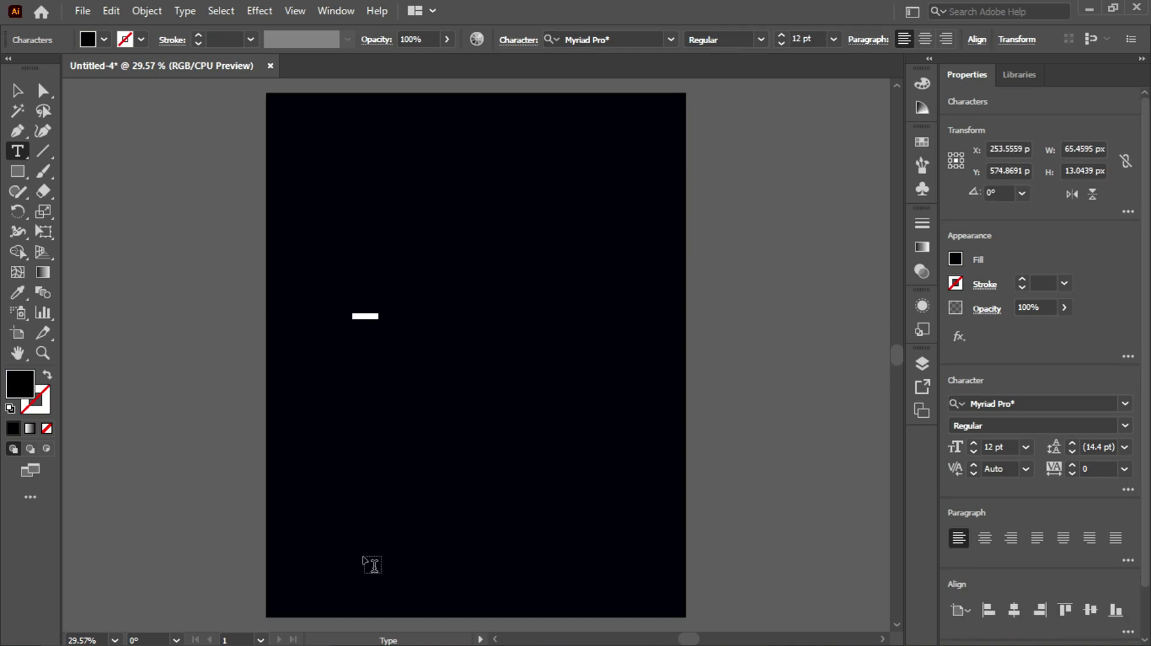
key("BackSpace")
key("Escape")
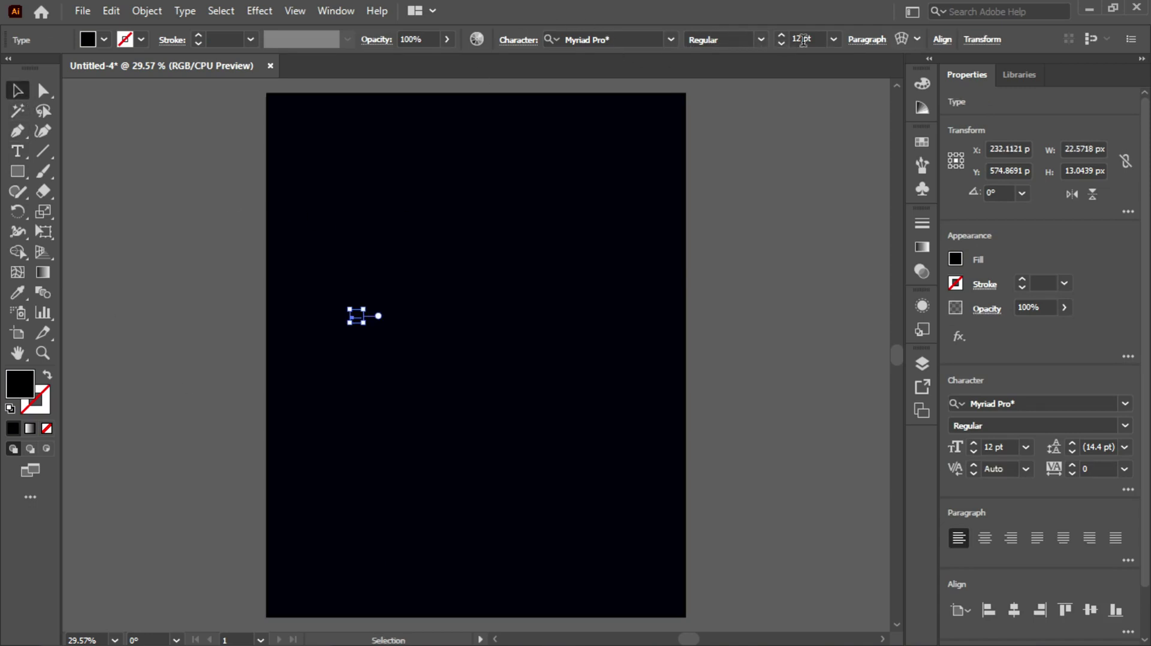
Enlarge the "float" text to about 485 pt, roughly 911 px wide, and move it across the upper middle of the artboard
left_click(816, 40)
scroll(816, 40, "up", 20)
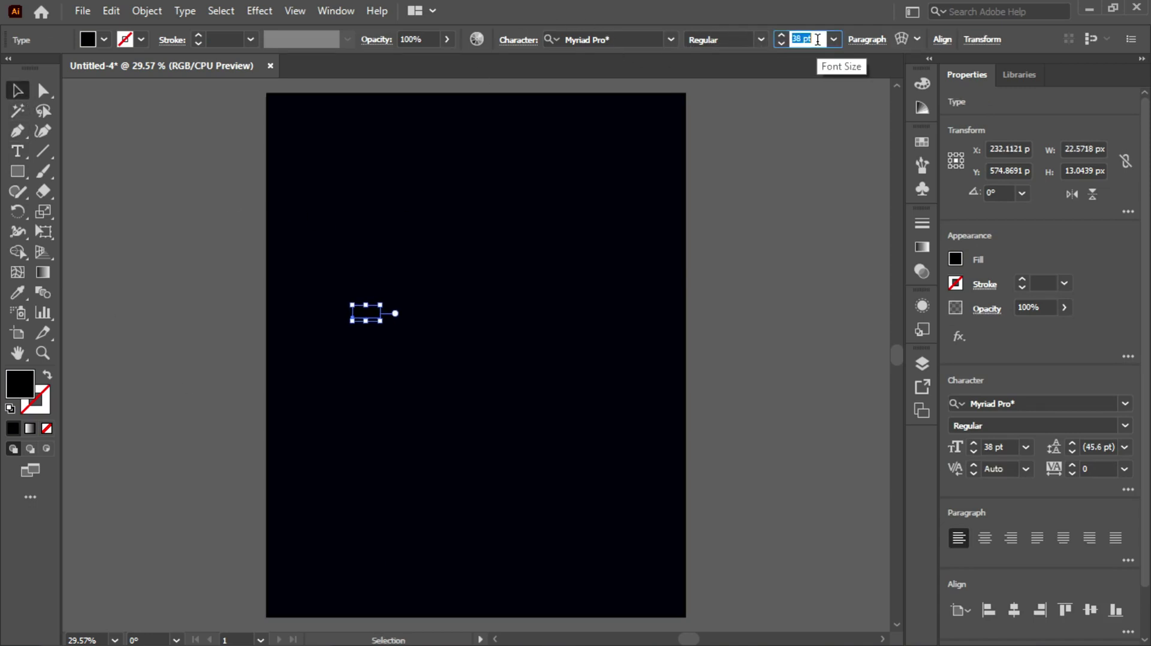
scroll(817, 39, "up", 20)
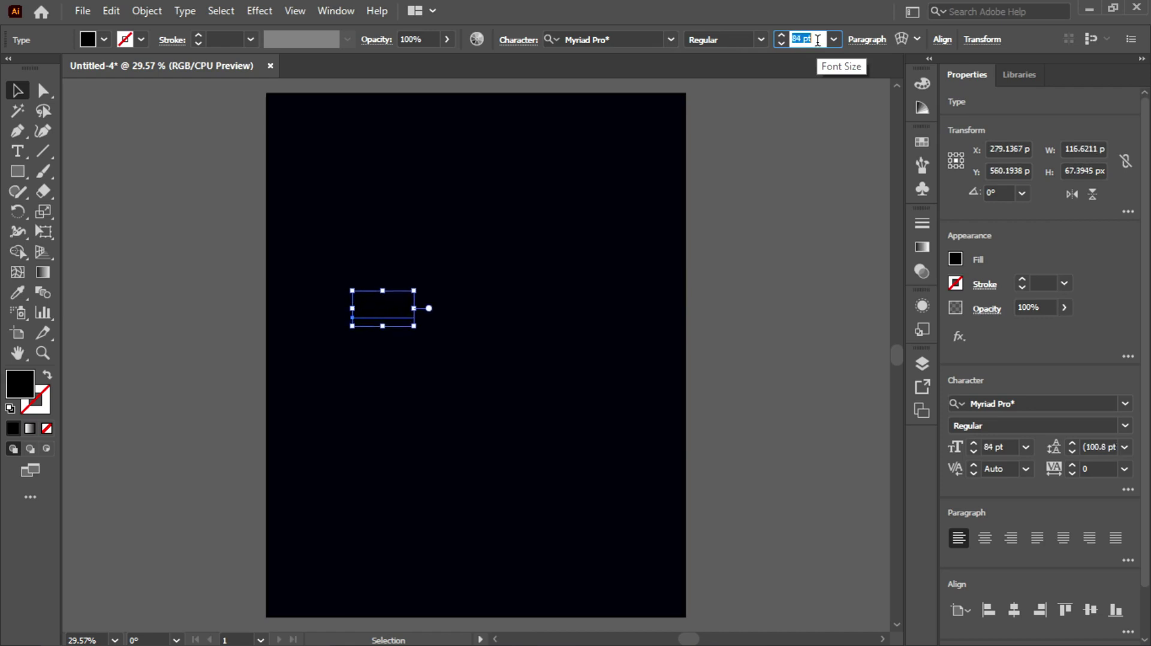
scroll(817, 39, "up", 20)
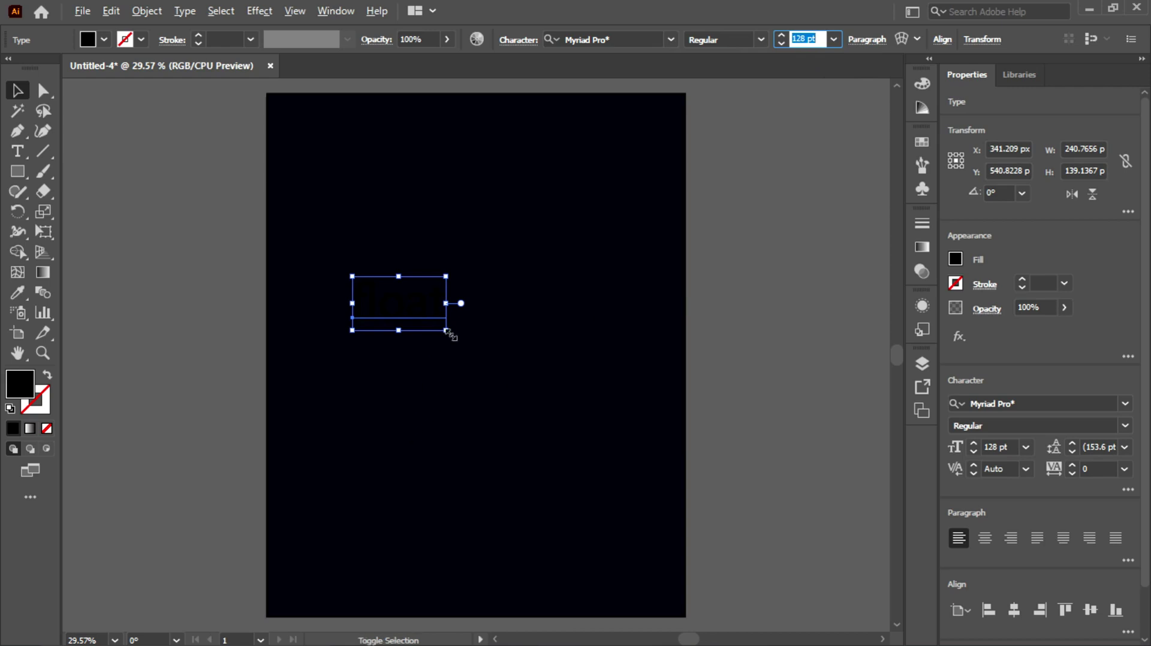
left_click_drag(449, 334, 576, 406)
left_click_drag(338, 314, 419, 316)
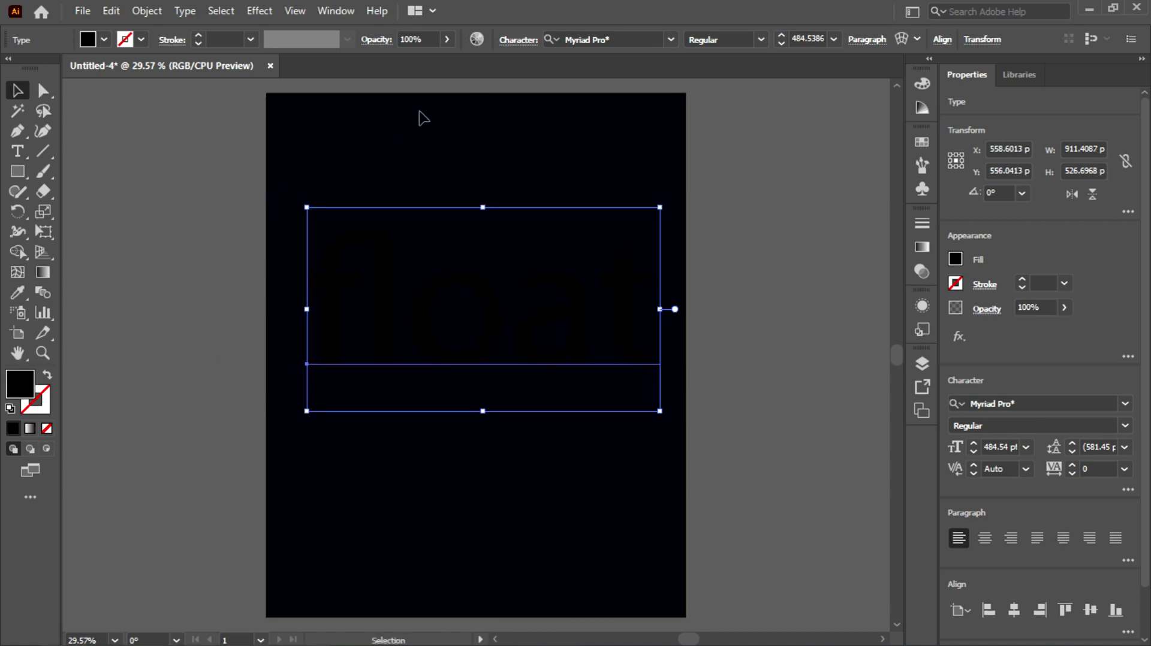
Set the "float" text's font to Montserrat Bold
left_click(637, 37)
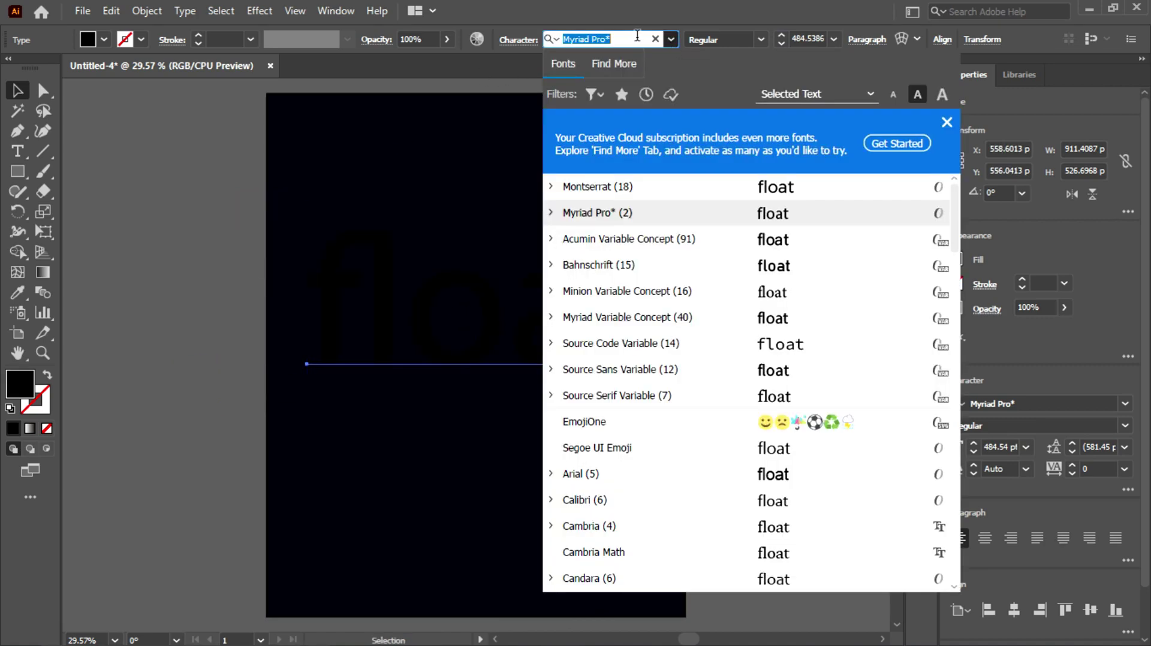
type("mon")
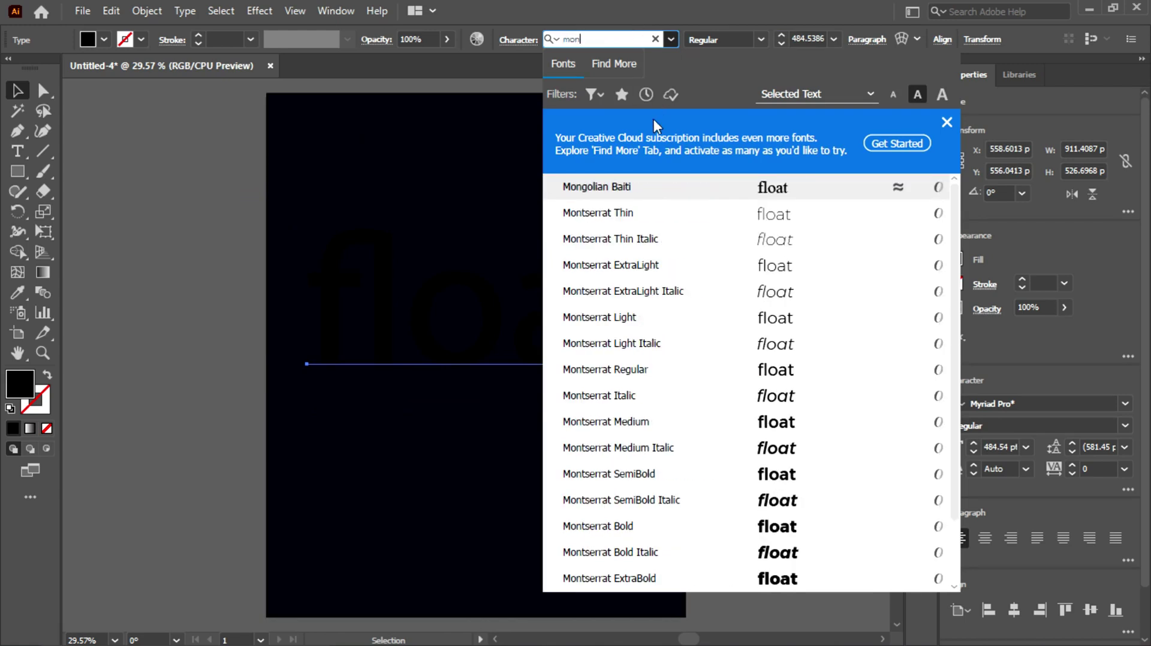
left_click(604, 528)
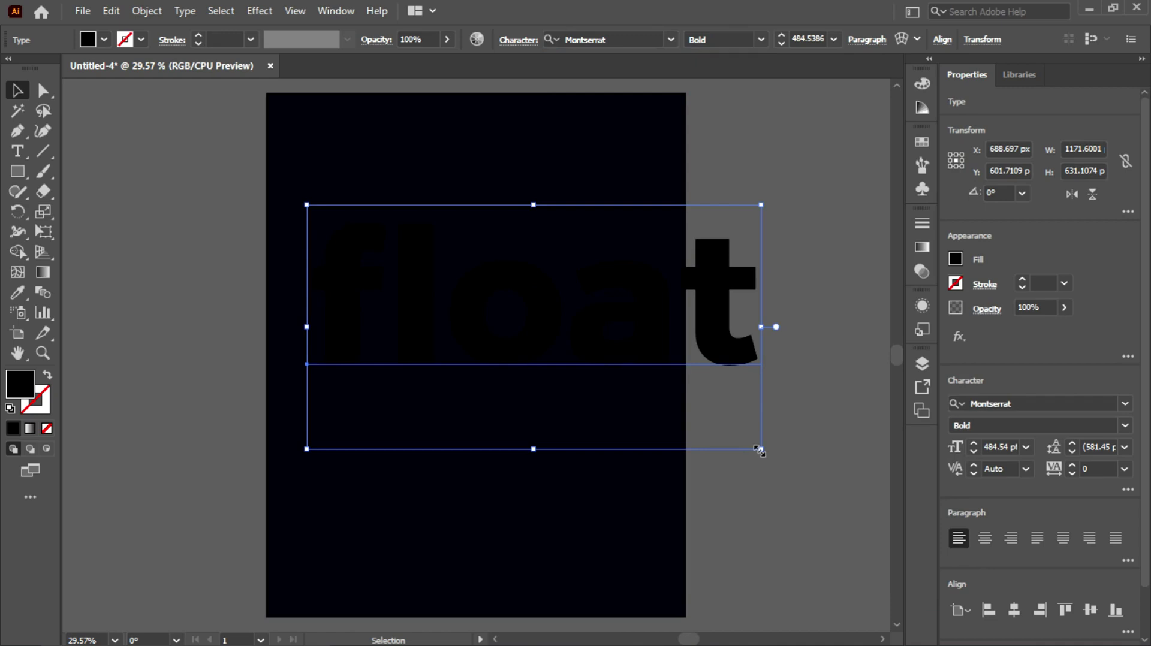
Scale the text down proportionally to about 803 px wide and move it back within the artboard, roughly centered horizontally
key("shift")
left_click_drag(759, 450, 689, 435)
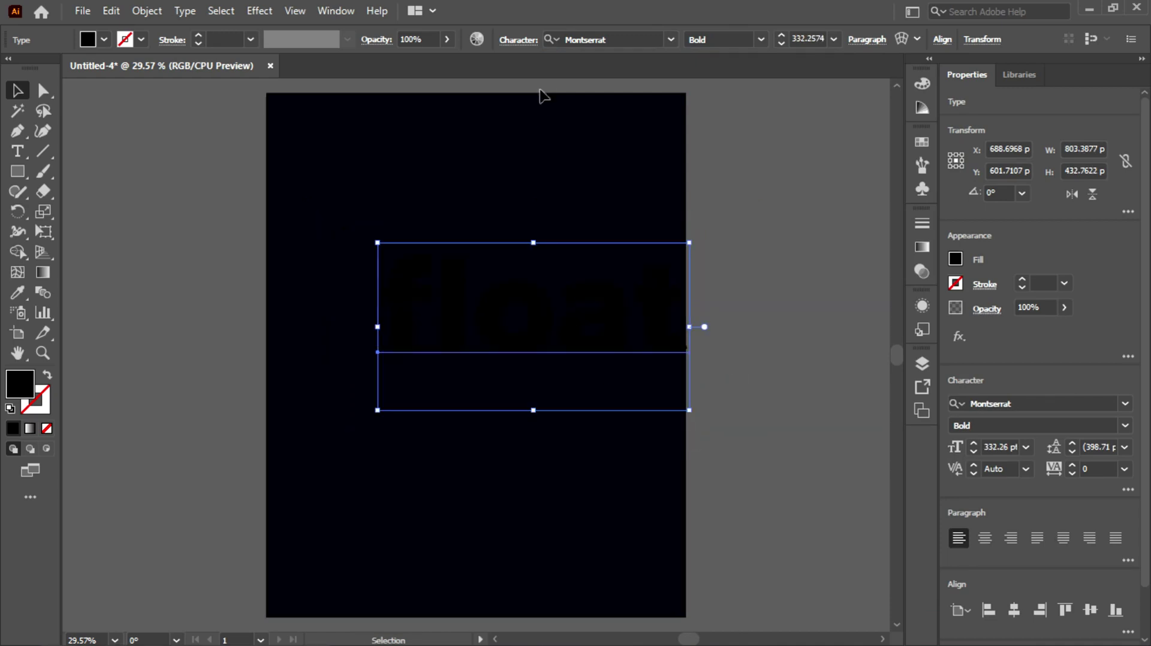
left_click_drag(545, 311, 493, 313)
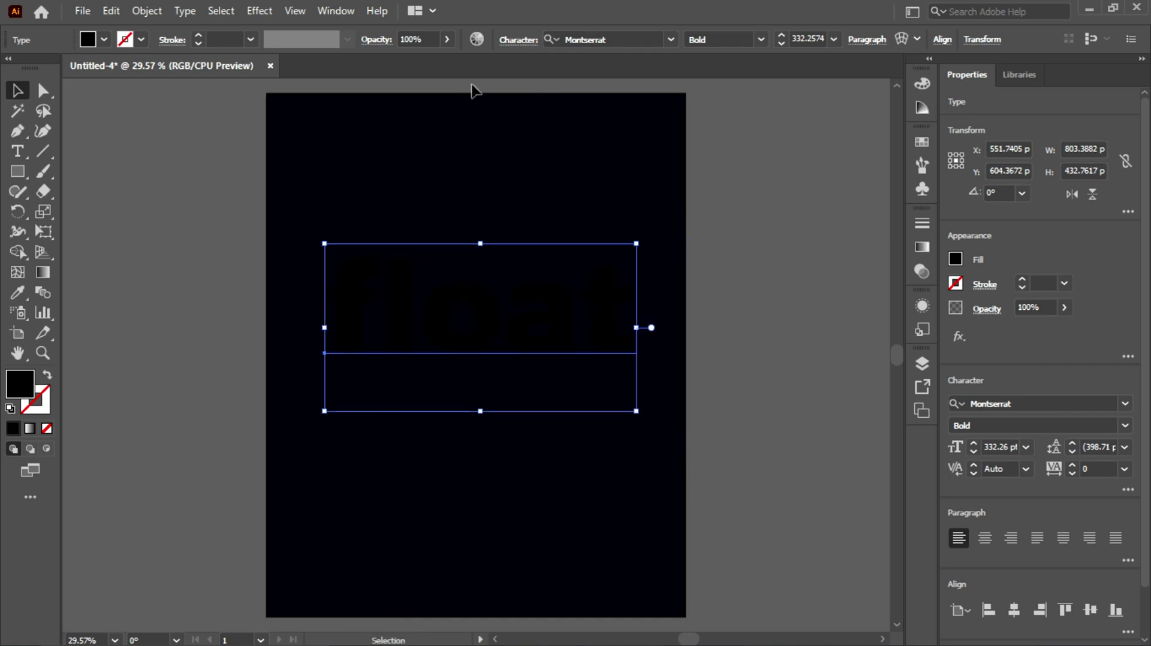
Apply All Caps to the "float" text
left_click(516, 40)
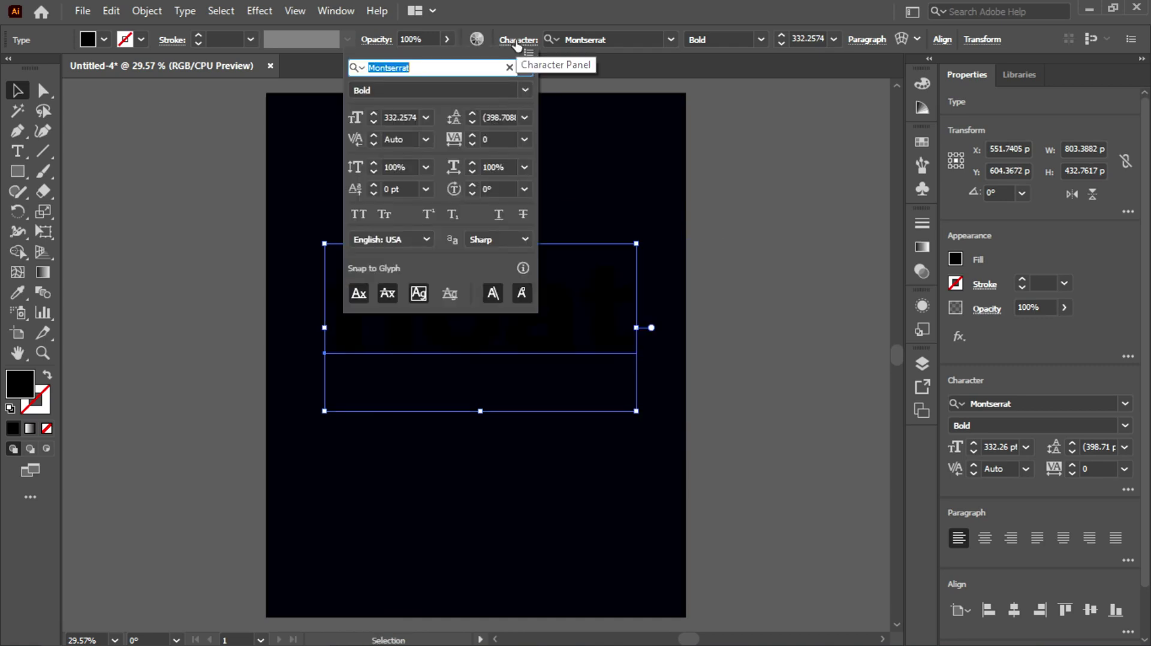
left_click(358, 213)
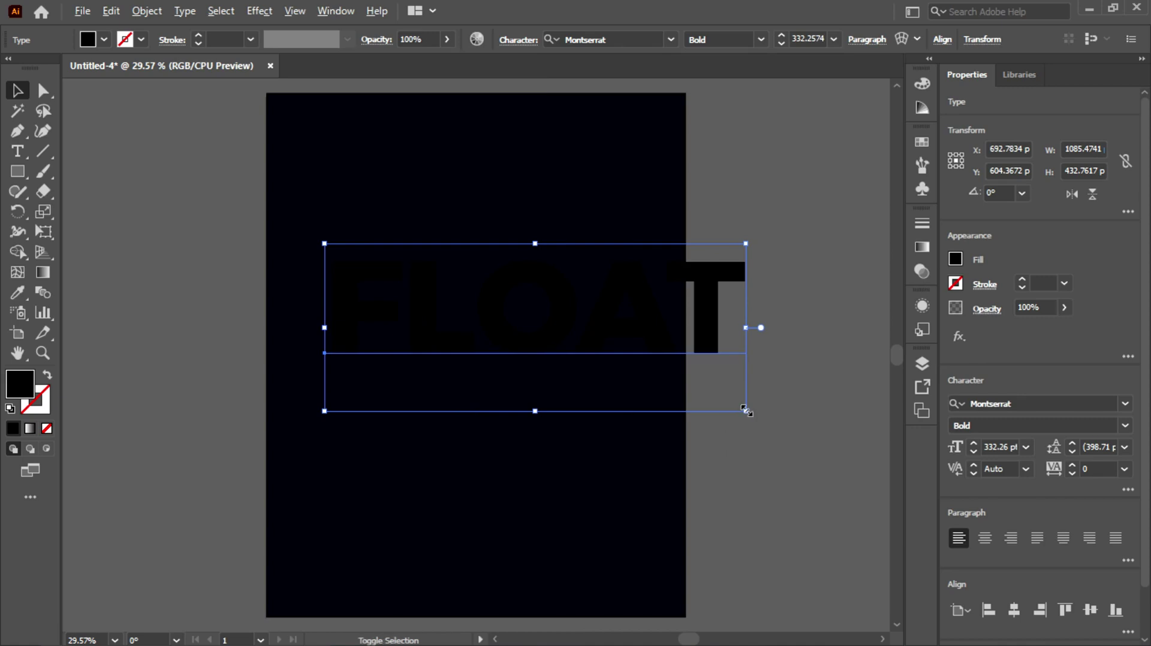
Scale the FLOAT text proportionally to about 869 px wide and move it to the upper middle of the artboard, inside its edges
left_click_drag(746, 411, 700, 393)
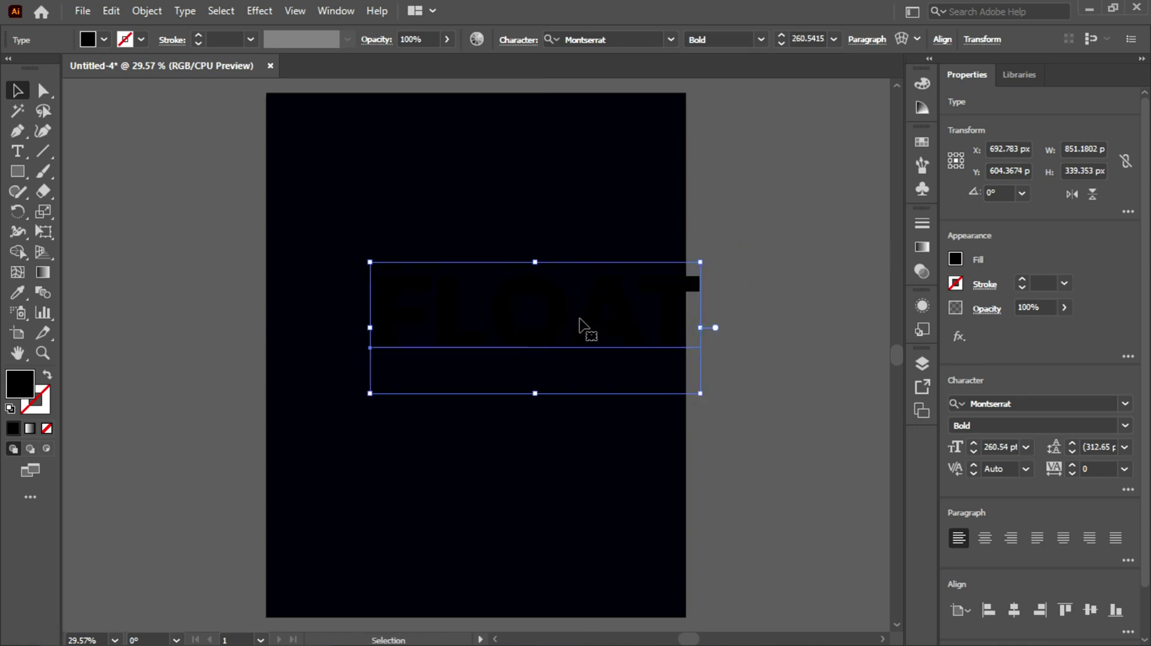
left_click_drag(567, 324, 510, 313)
left_click_drag(650, 389, 654, 392)
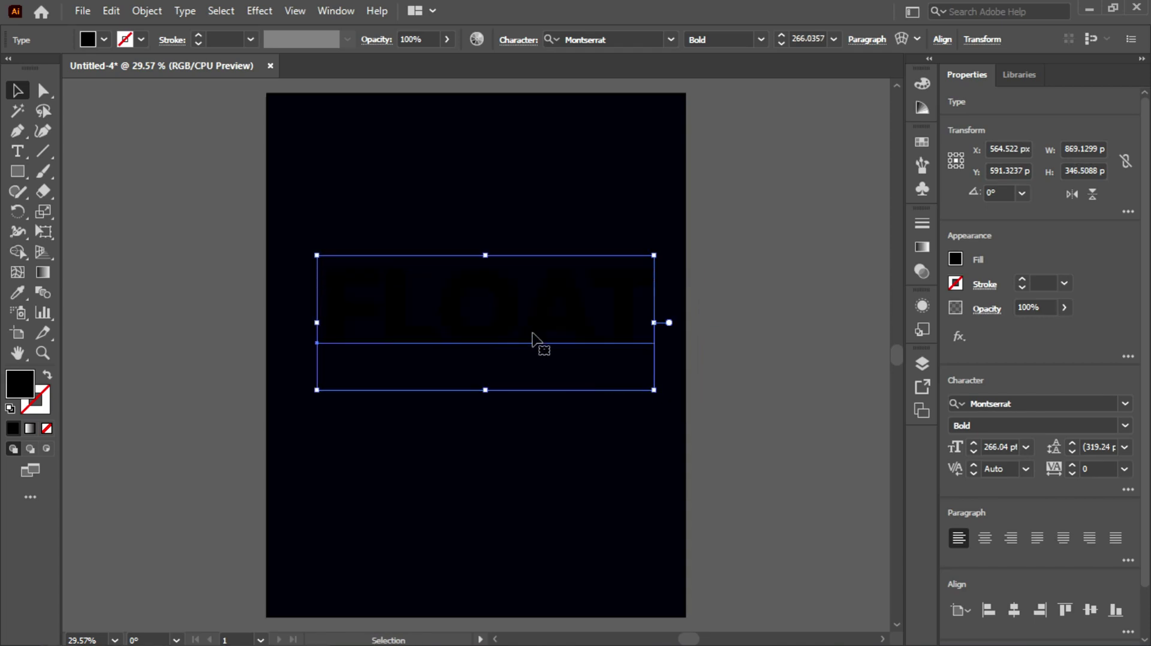
Change the FLOAT text's fill from black to the pinkish red #F7116A
double_click(23, 390)
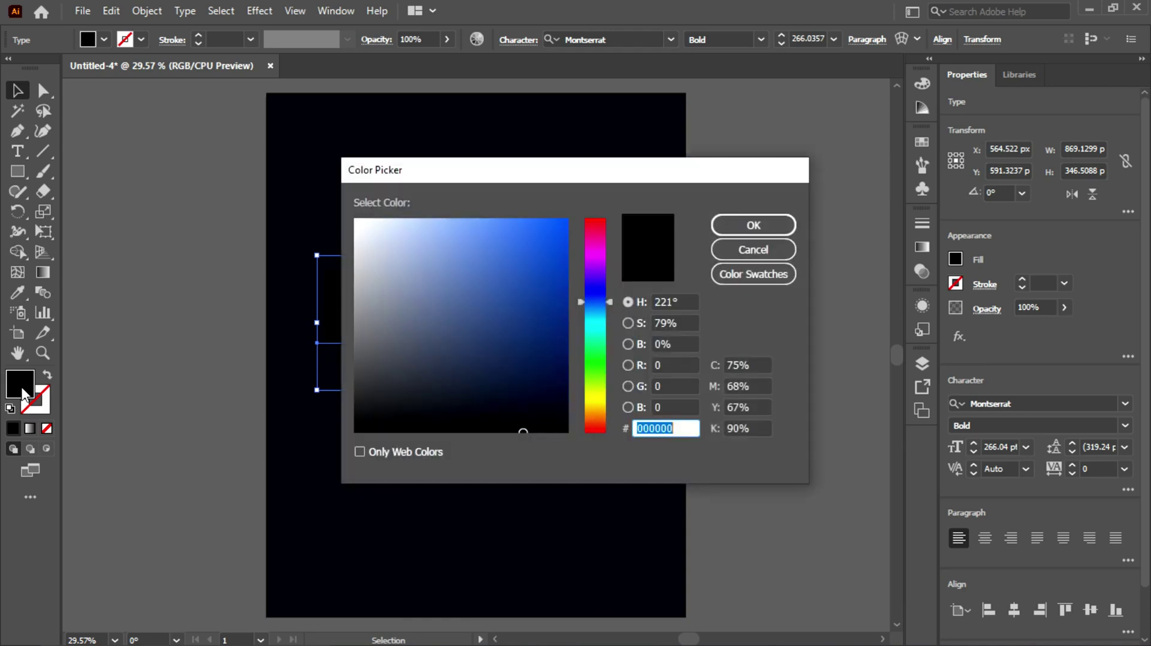
mouse_move(606, 266)
left_mouse_down()
mouse_move(602, 232)
mouse_move(568, 218)
mouse_move(601, 239)
left_mouse_up()
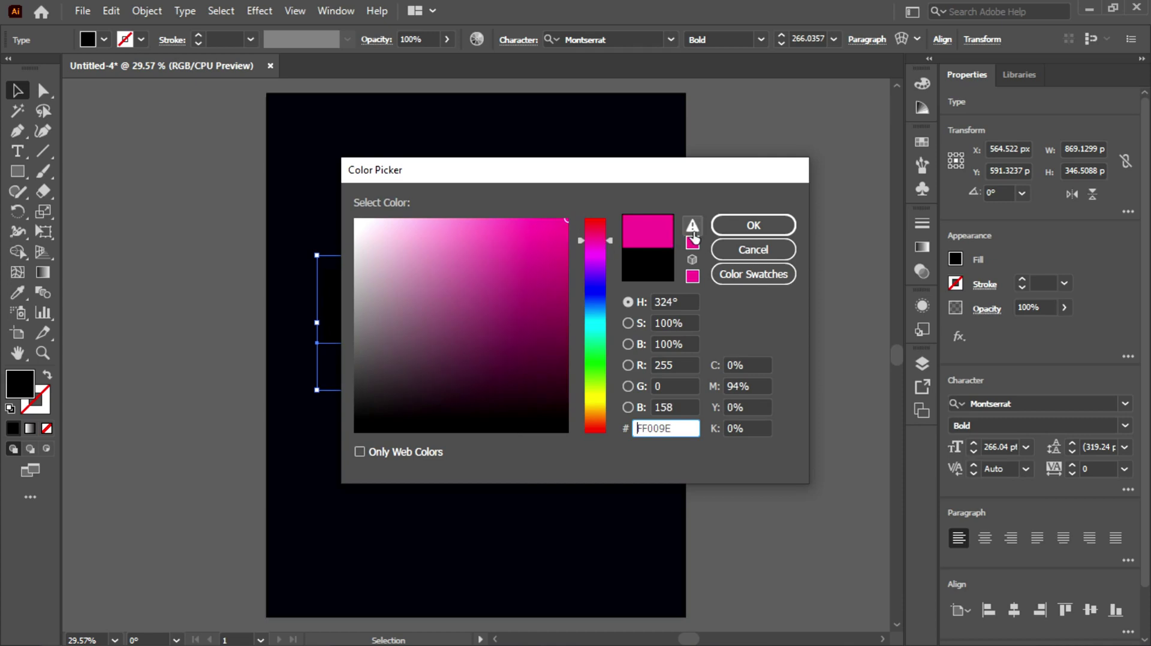
left_click(753, 224)
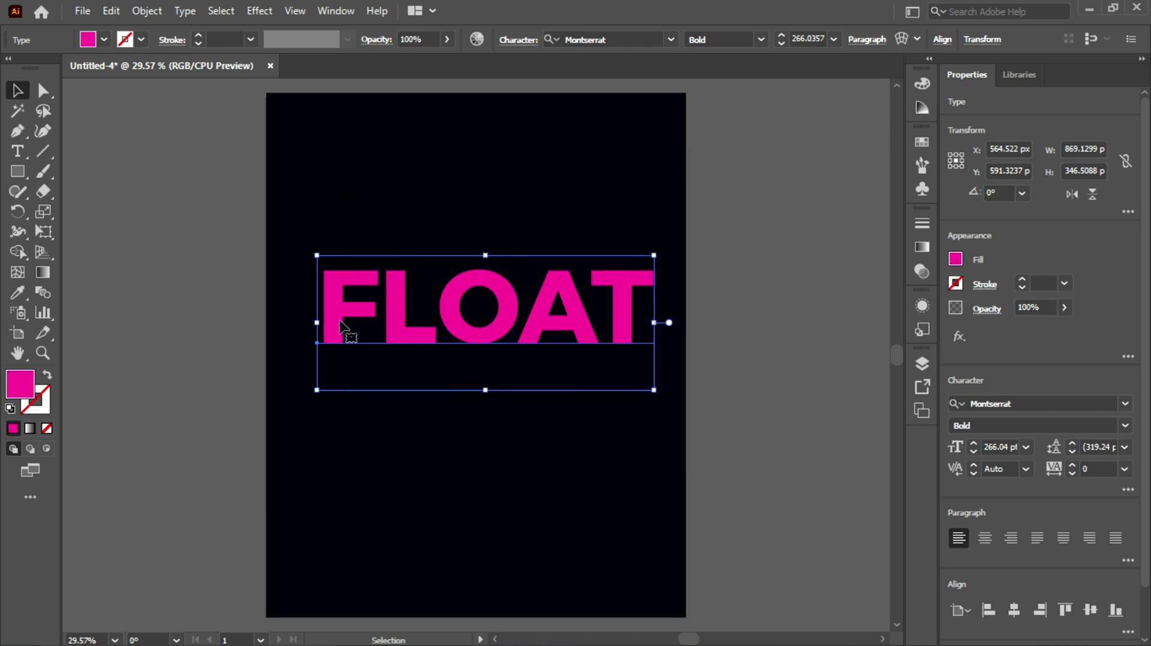
double_click(25, 387)
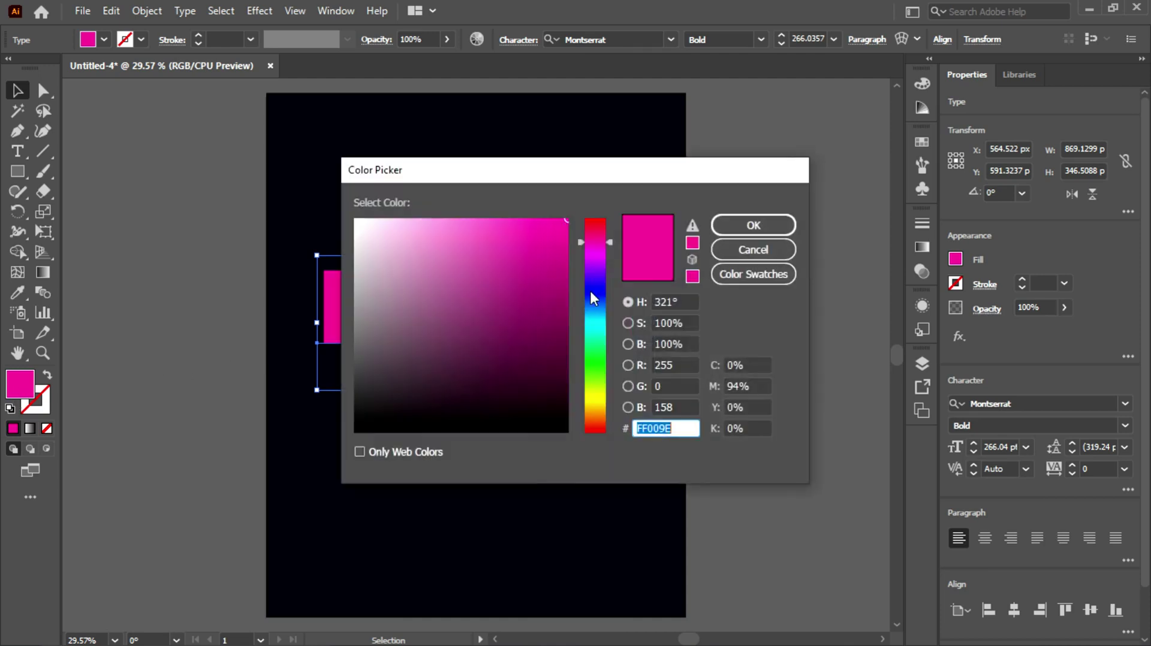
mouse_move(565, 228)
left_mouse_down()
mouse_move(543, 228)
mouse_move(589, 232)
mouse_move(553, 225)
left_mouse_up()
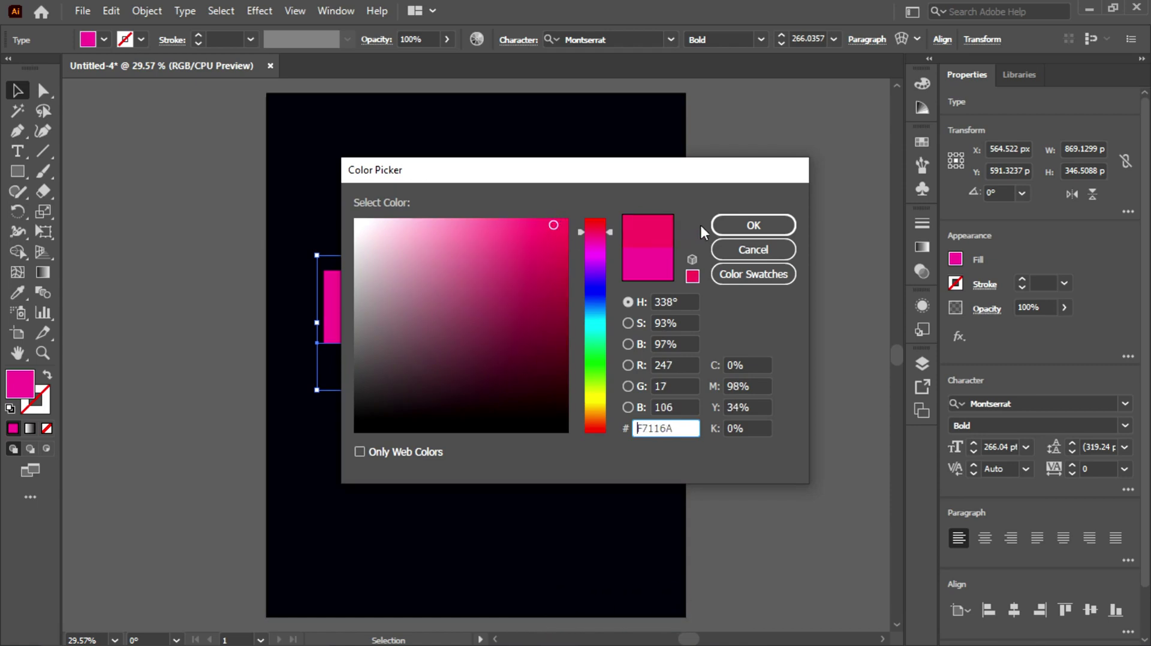
left_click(723, 225)
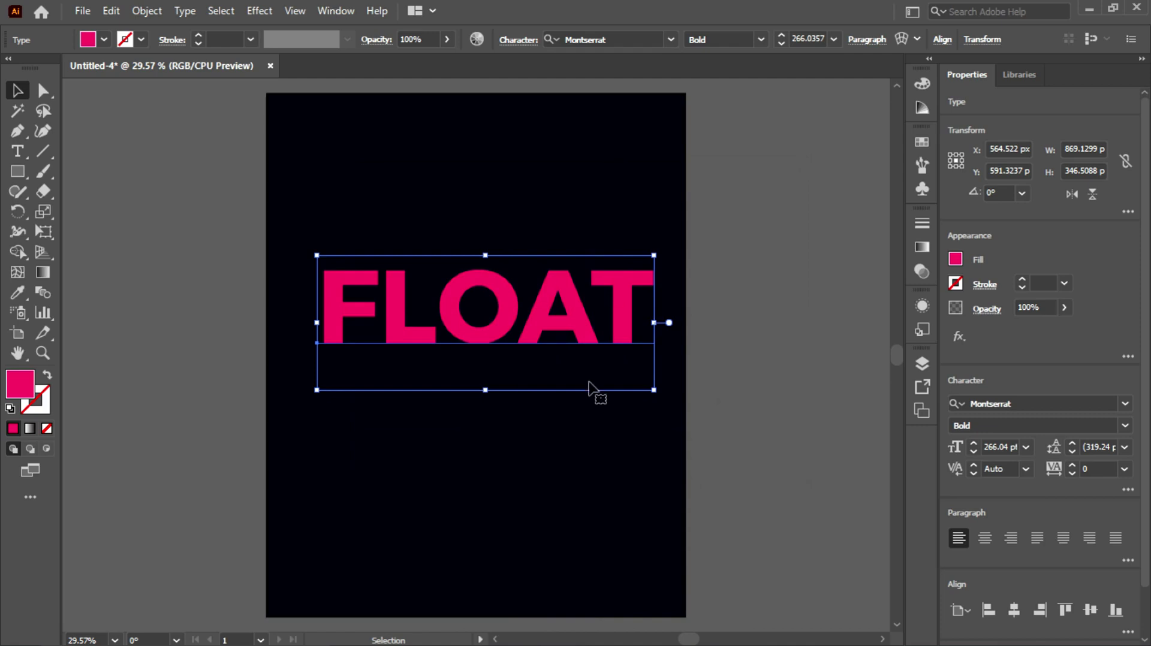
Apply a 3D Rotate effect to the FLOAT text with the Isometric Top position
left_click(259, 11)
mouse_move(360, 107)
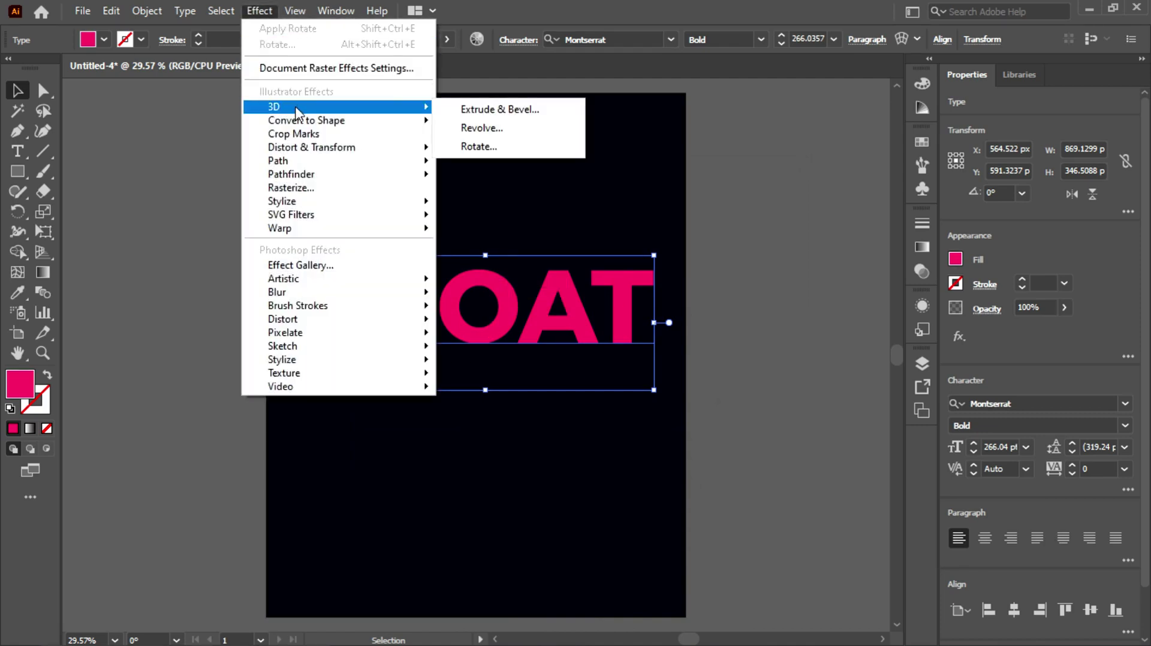
left_click(514, 147)
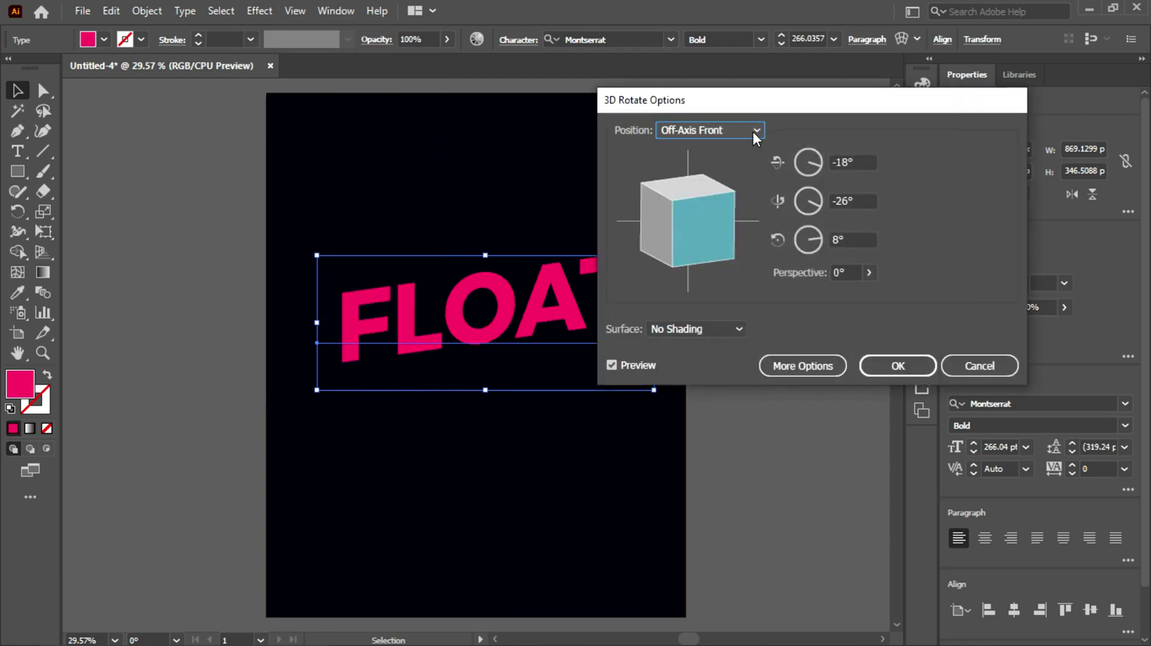
left_click(752, 129)
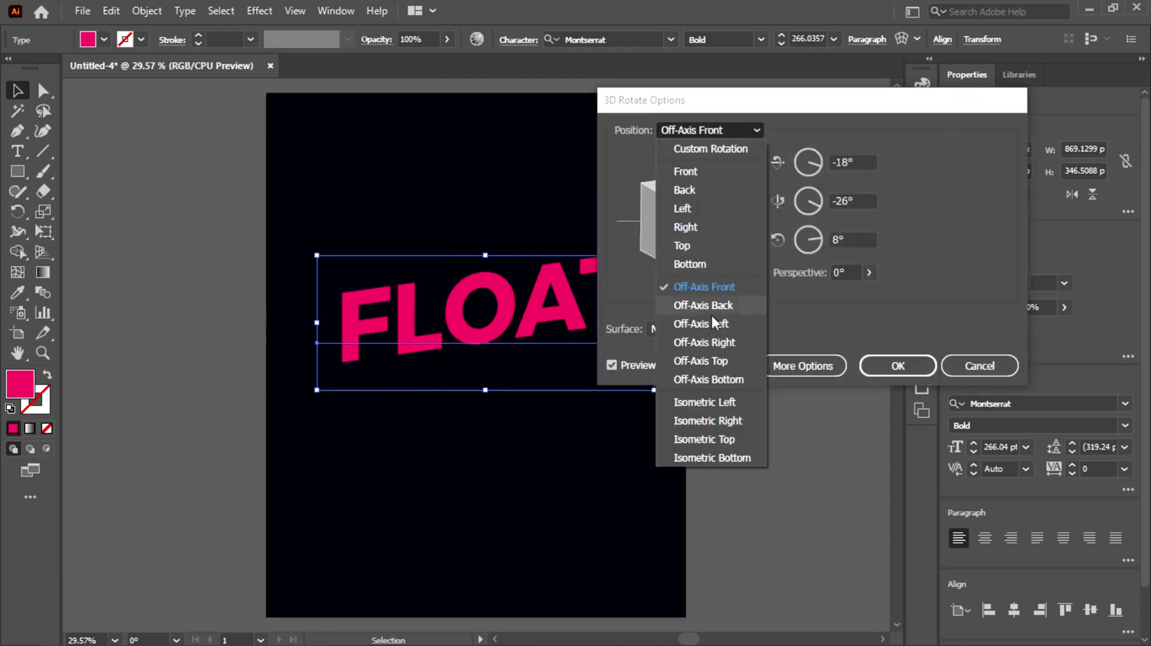
left_click(698, 446)
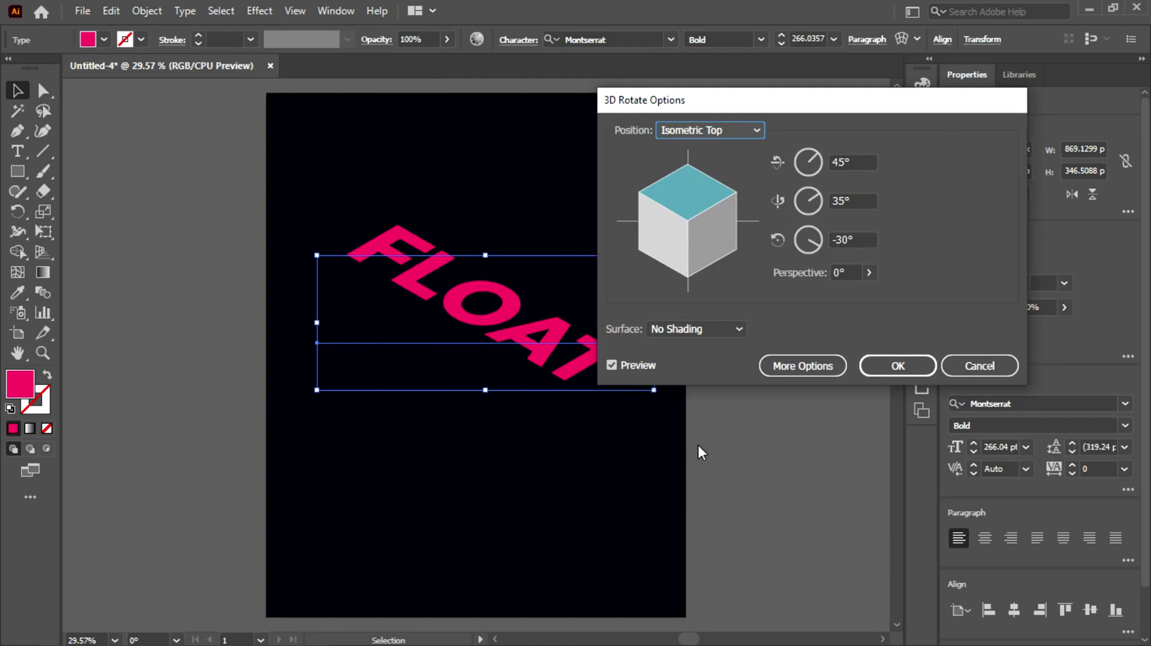
left_click(877, 366)
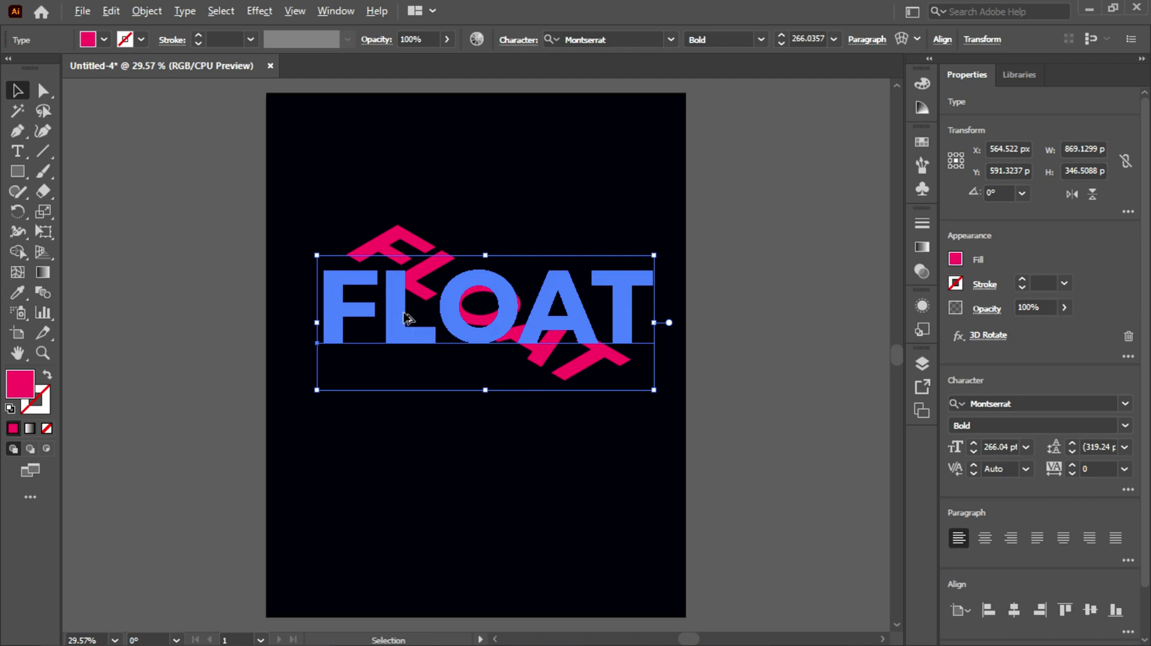
Make two copies of the rotated FLOAT text straight below the original, about 102 px and 150 px lower
left_click_drag(401, 319, 391, 340)
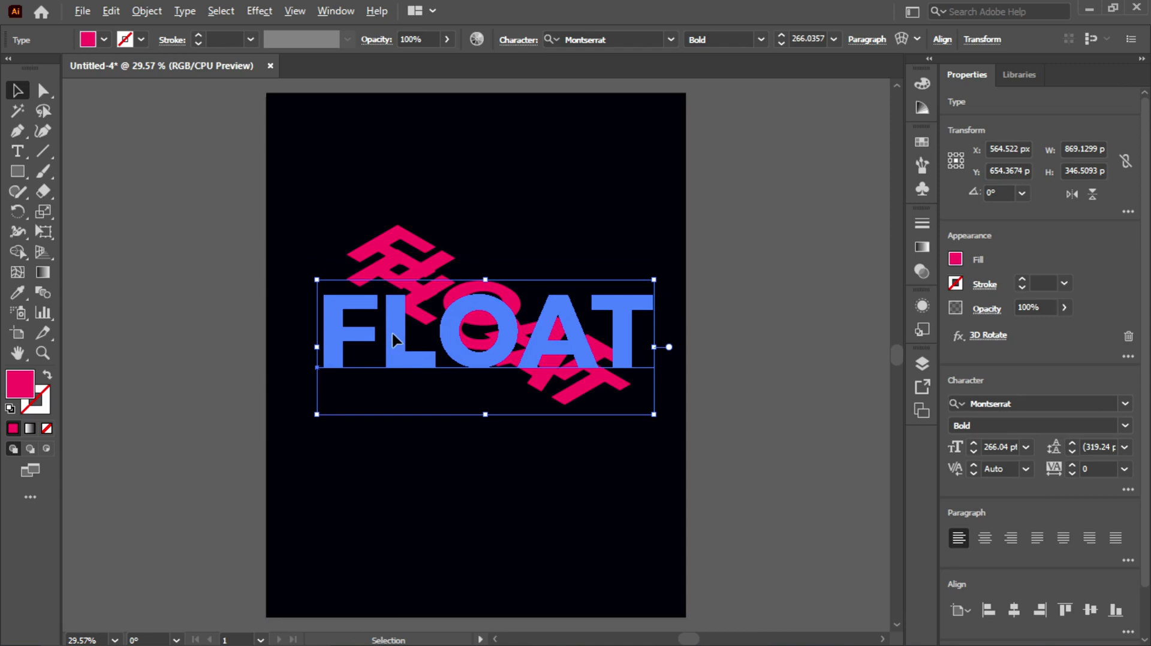
left_click_drag(393, 334, 393, 351)
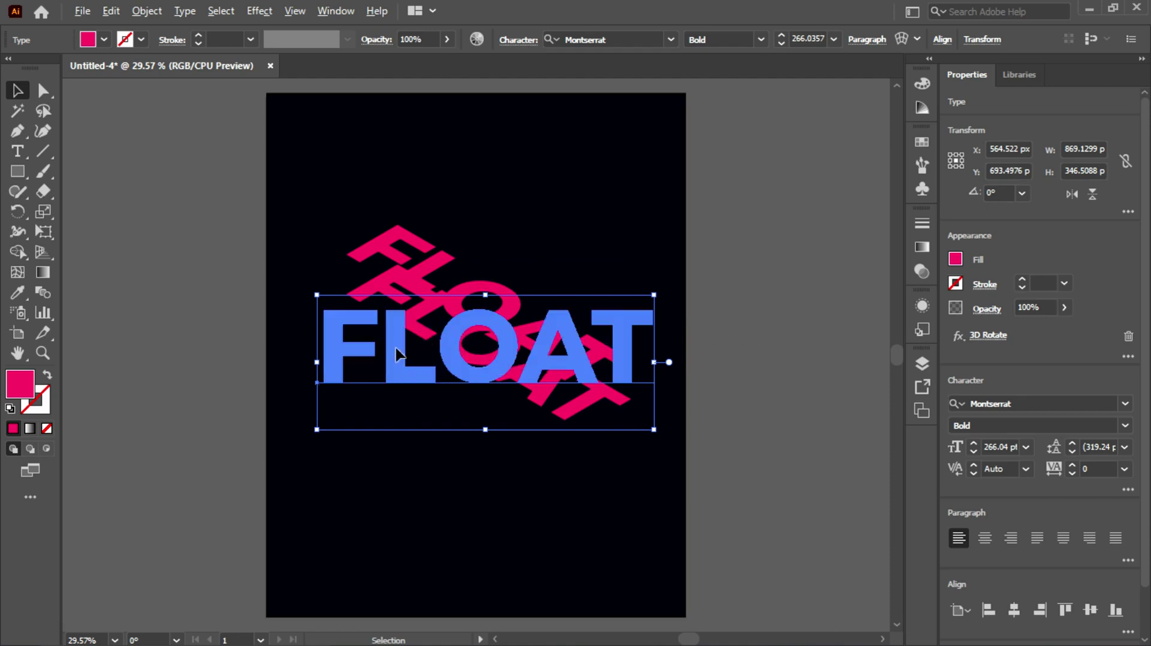
left_click_drag(396, 355, 395, 373)
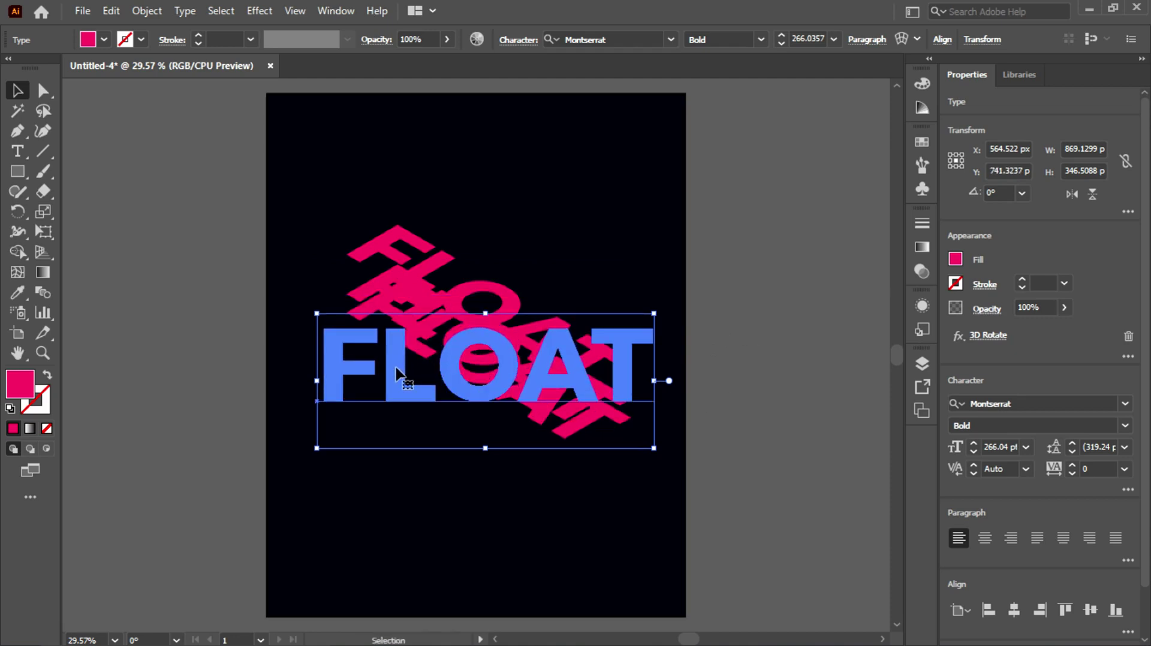
left_click(744, 352)
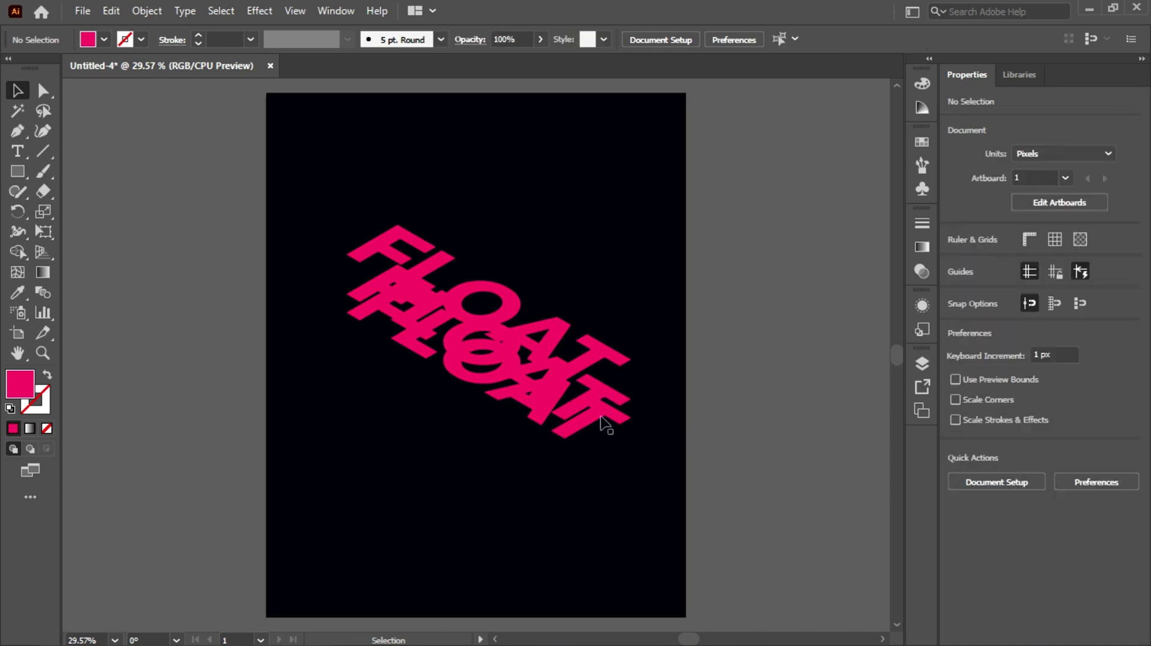
Expand Layer 1 and hide the original and middle FLOAT texts, keeping only the lowest copy and the background visible
left_click(921, 363)
left_click(753, 383)
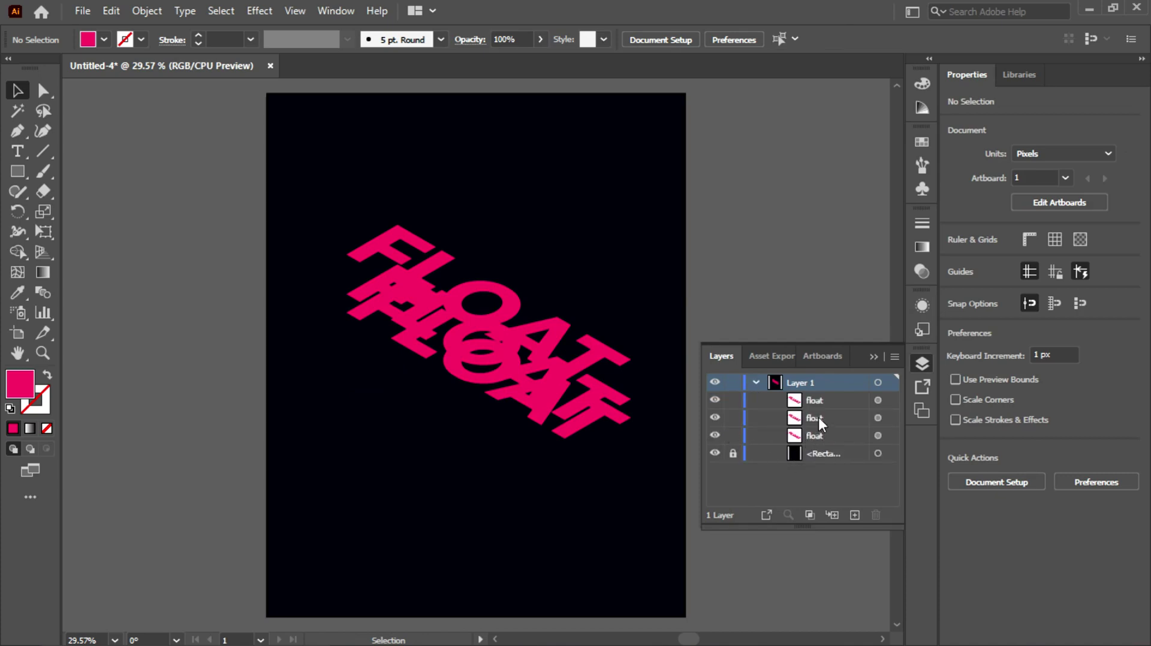
left_click(714, 435)
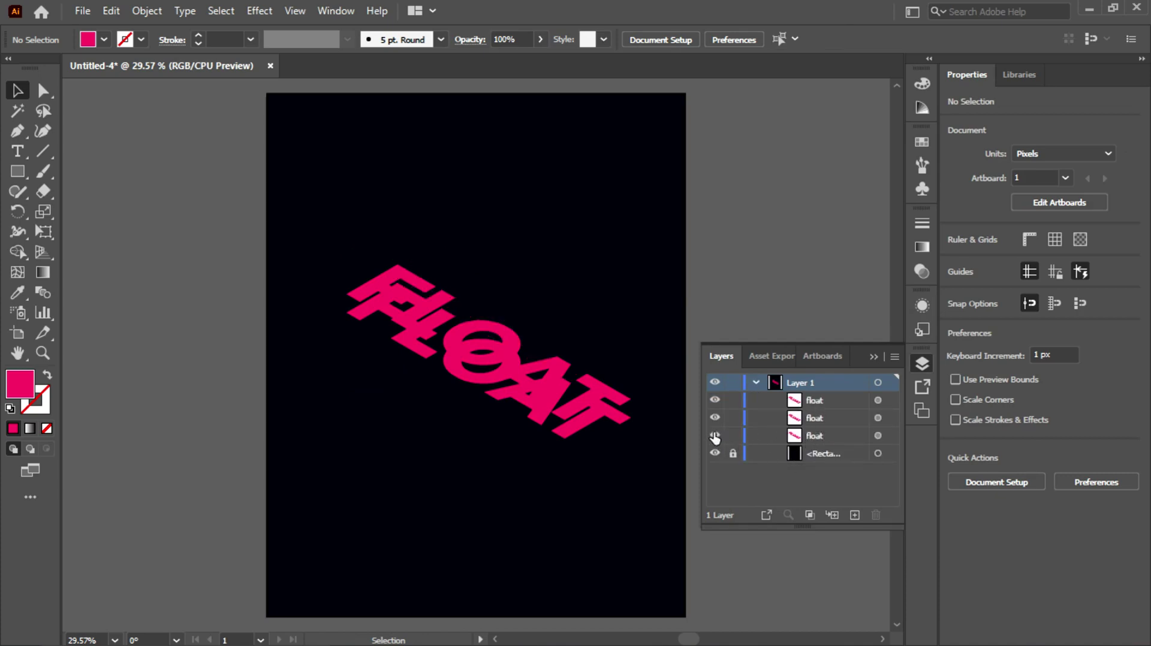
left_click(714, 436)
left_click(714, 435)
left_click(715, 400)
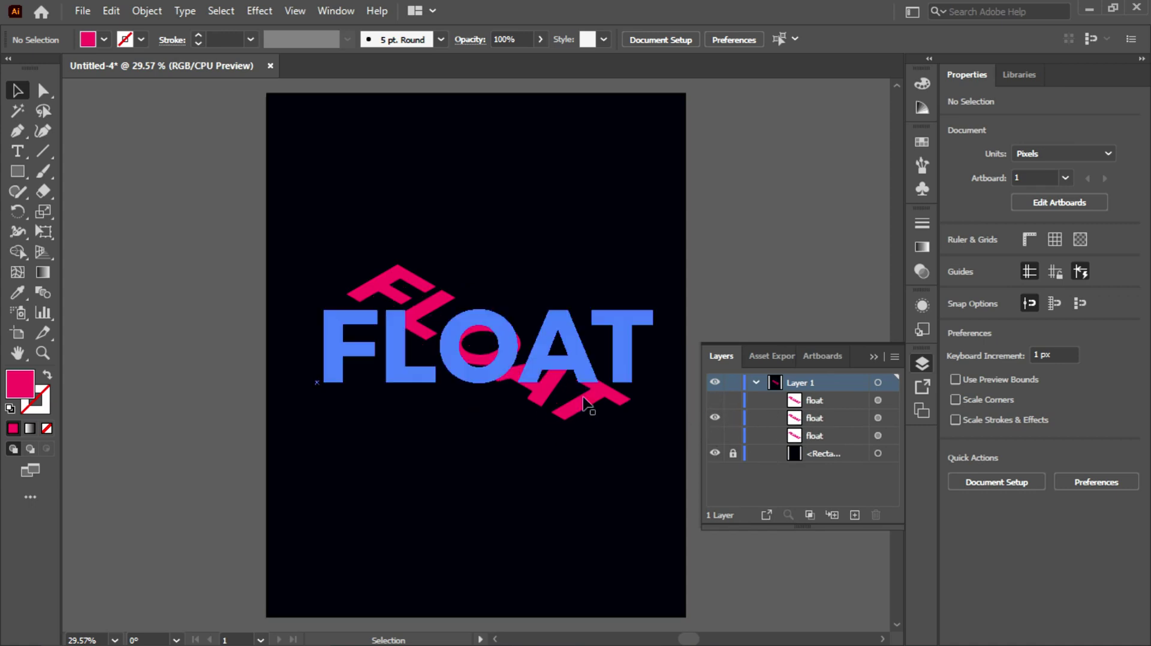
left_click(714, 400)
left_click(715, 418)
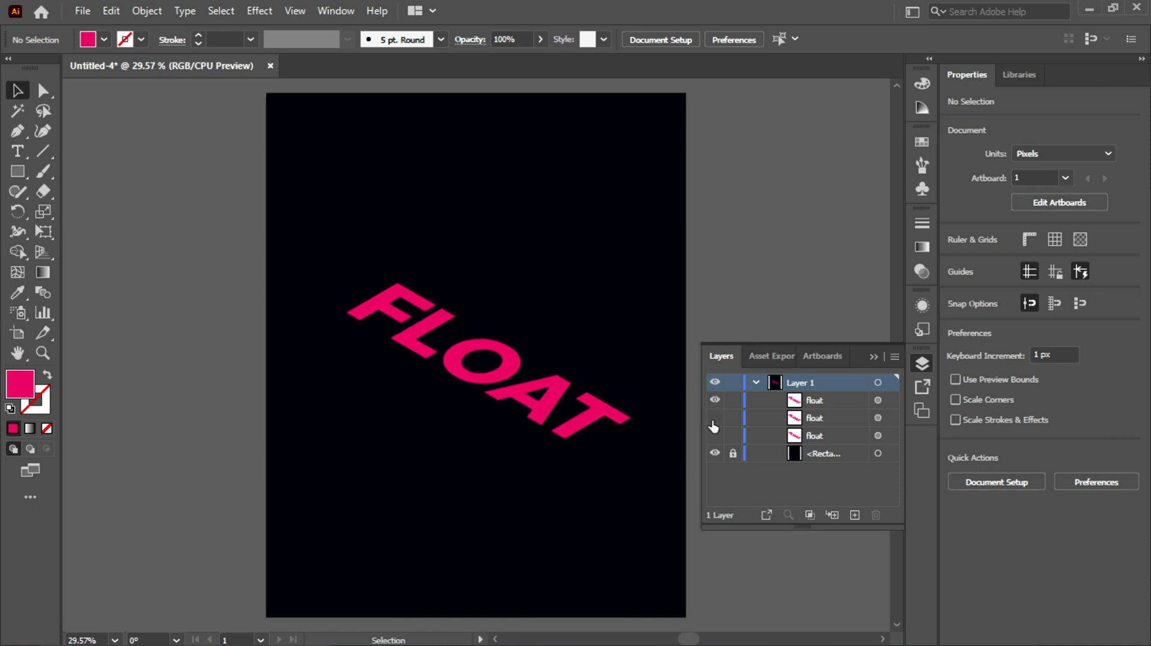
left_click(715, 418)
left_click(714, 418)
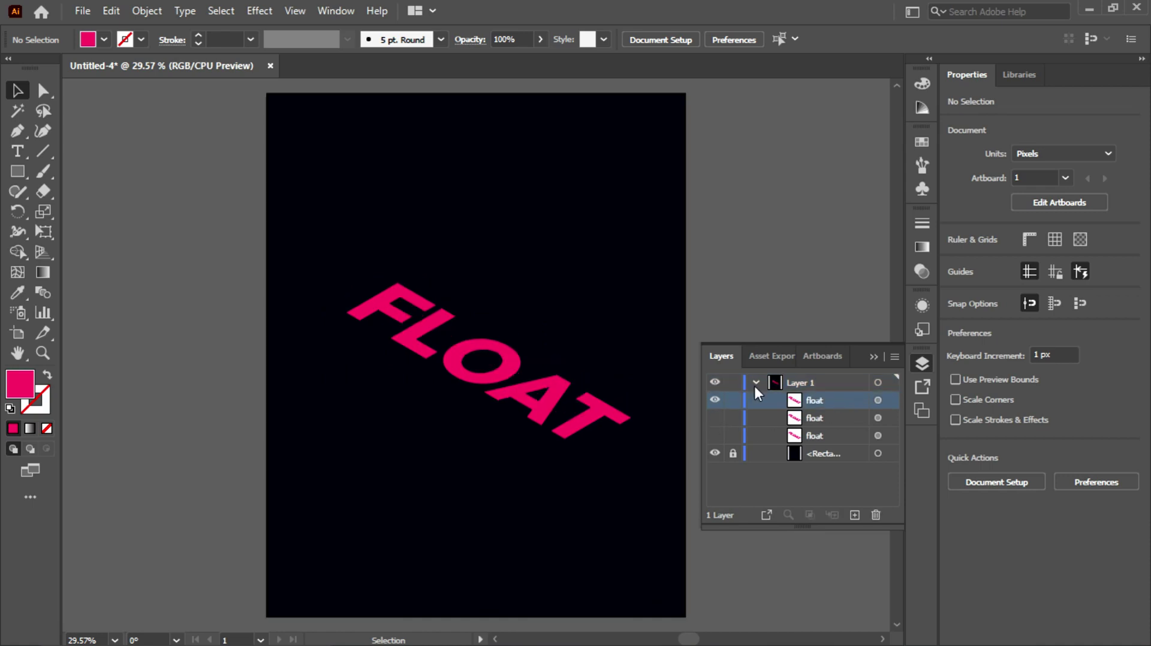
Recolor the lowest FLOAT copy with the dark navy of the background, sampled with the Eyedropper
left_click(467, 354)
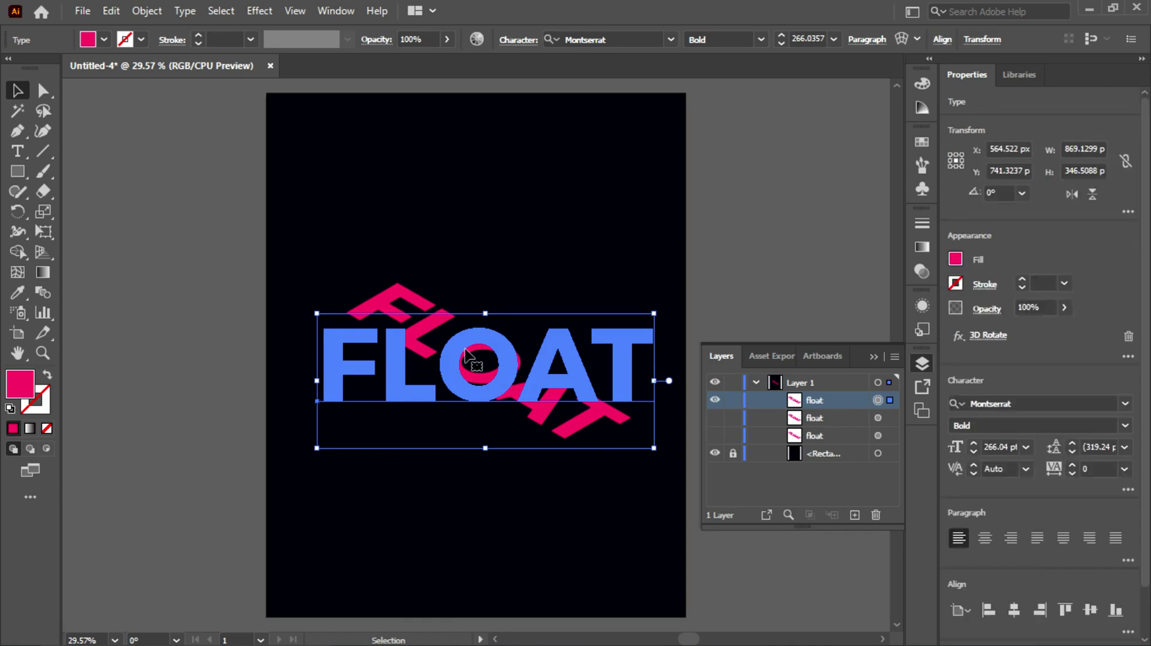
double_click(21, 390)
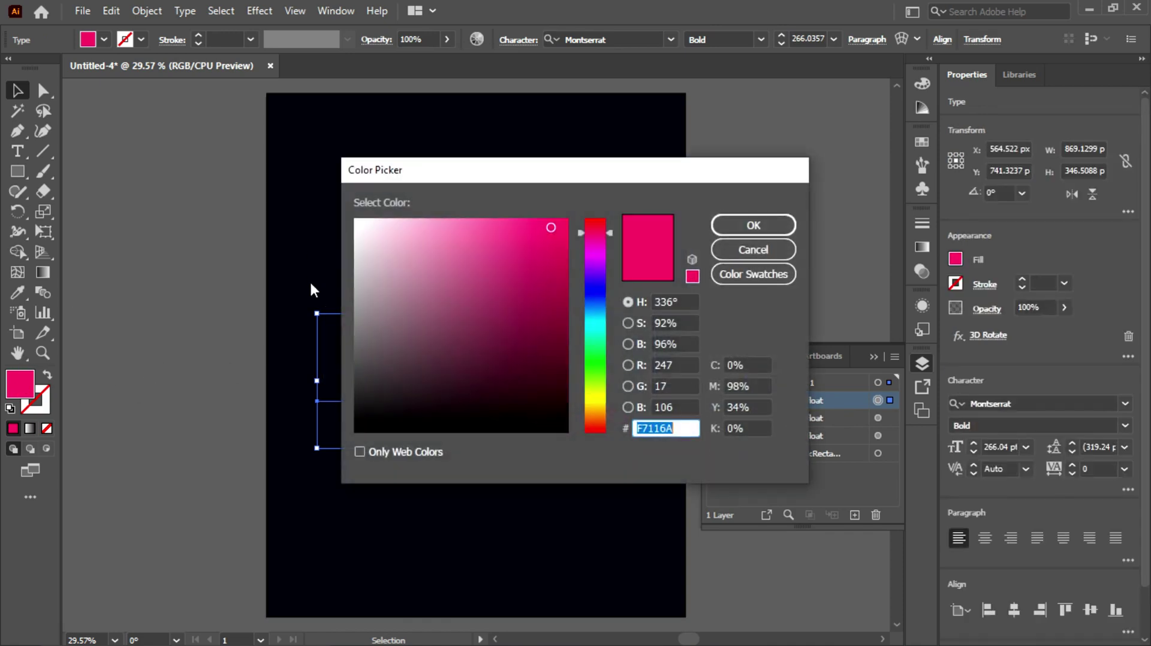
key("Return")
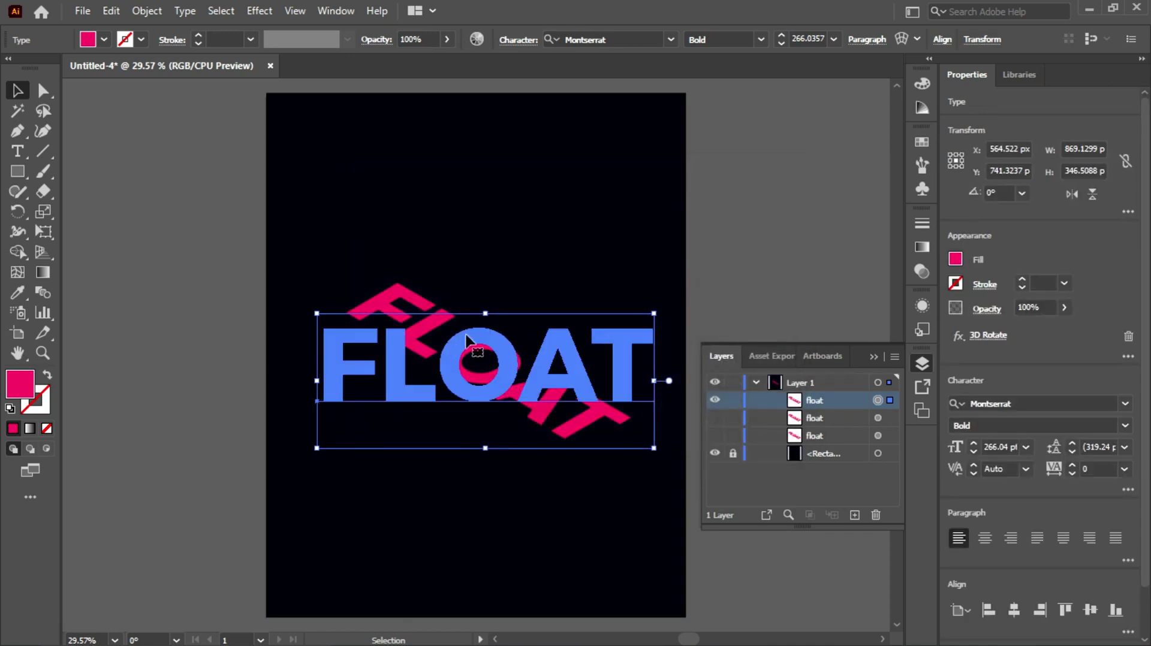
left_click(17, 292)
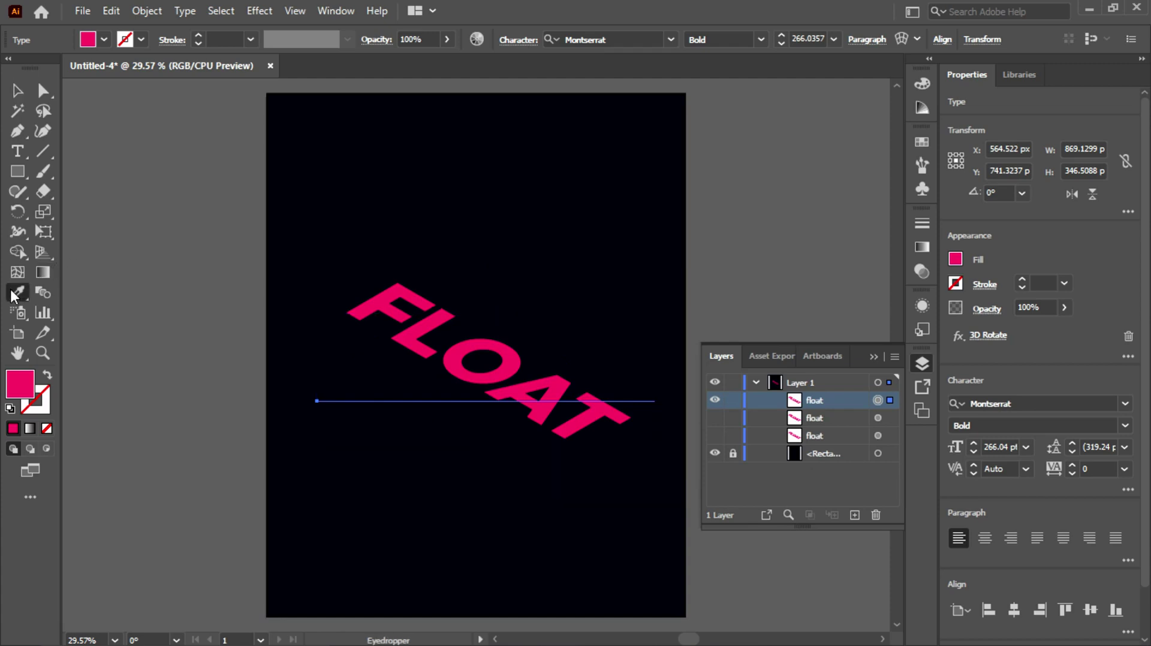
left_click(340, 183)
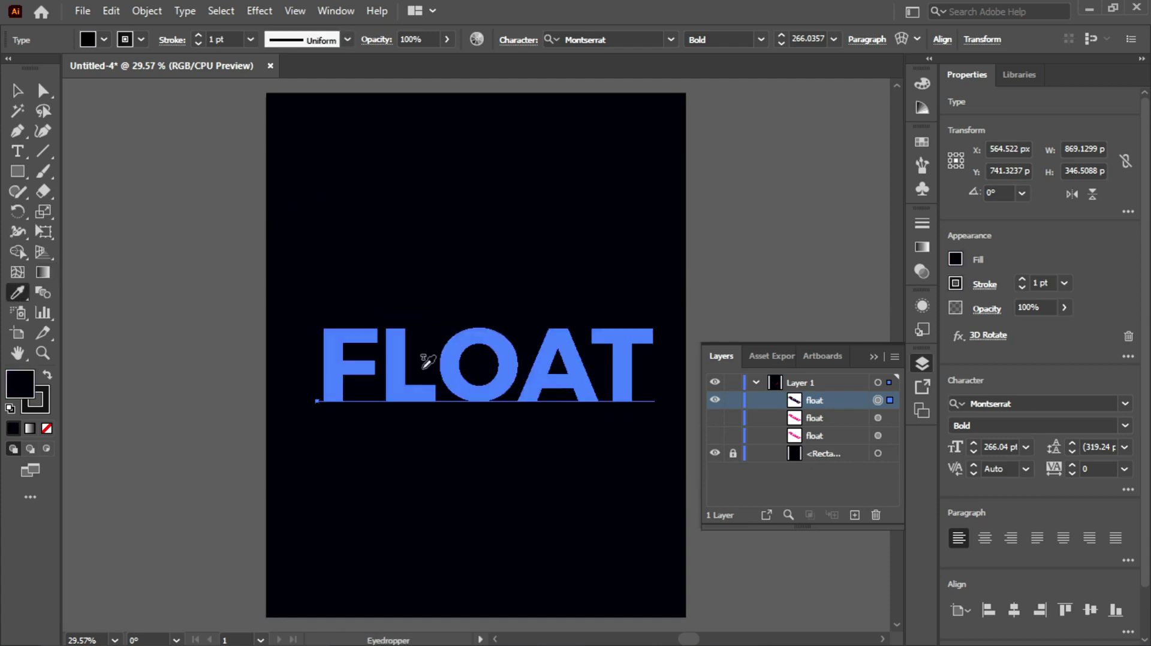
Set the dark FLOAT copy's stroke to None and return to the Selection tool
left_click(141, 40)
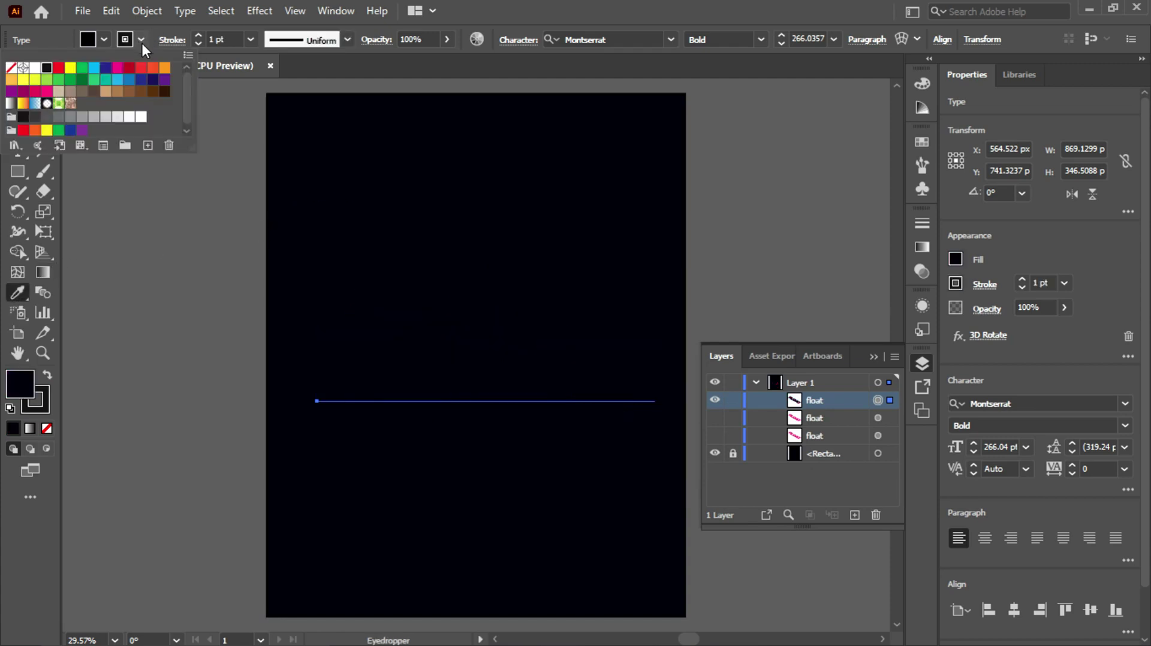
left_click(11, 67)
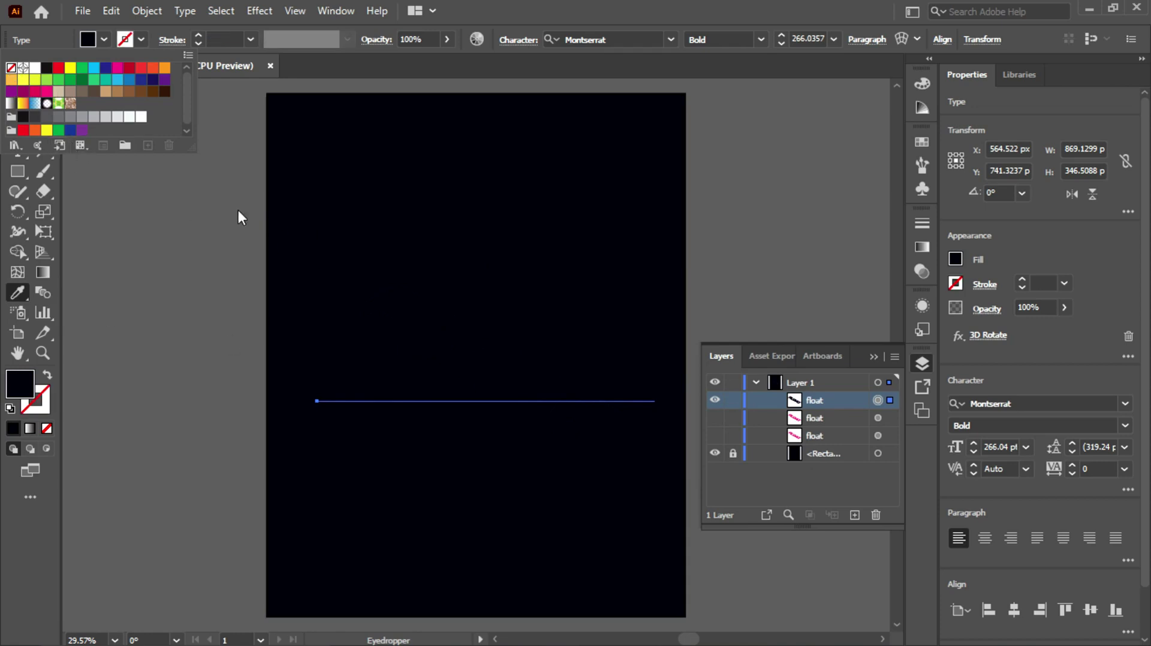
left_click(216, 223)
left_click(17, 90)
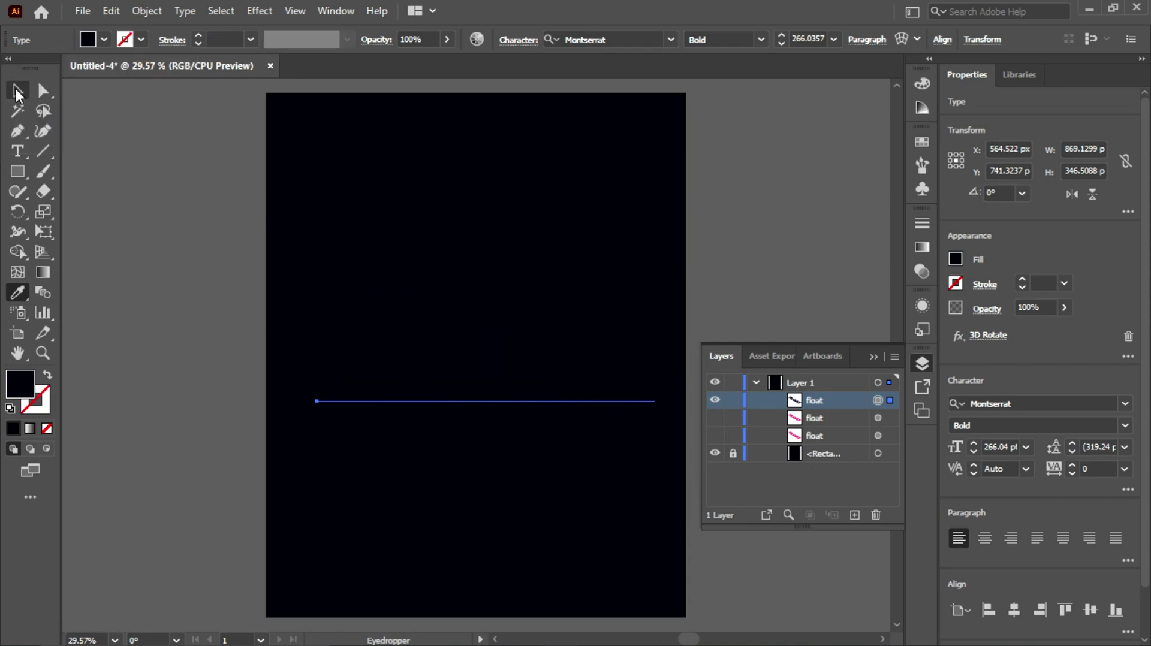
Show the middle pink FLOAT text again and place it above the dark copy in the layer order
left_click(714, 418)
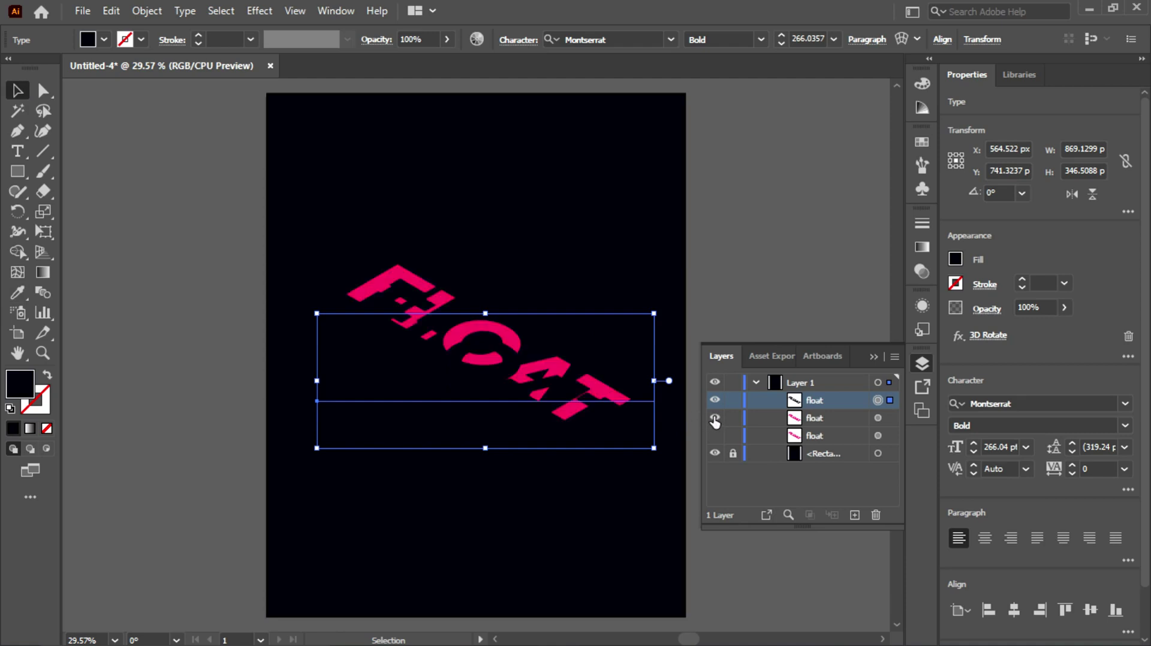
left_click(822, 422)
left_click_drag(822, 419, 821, 393)
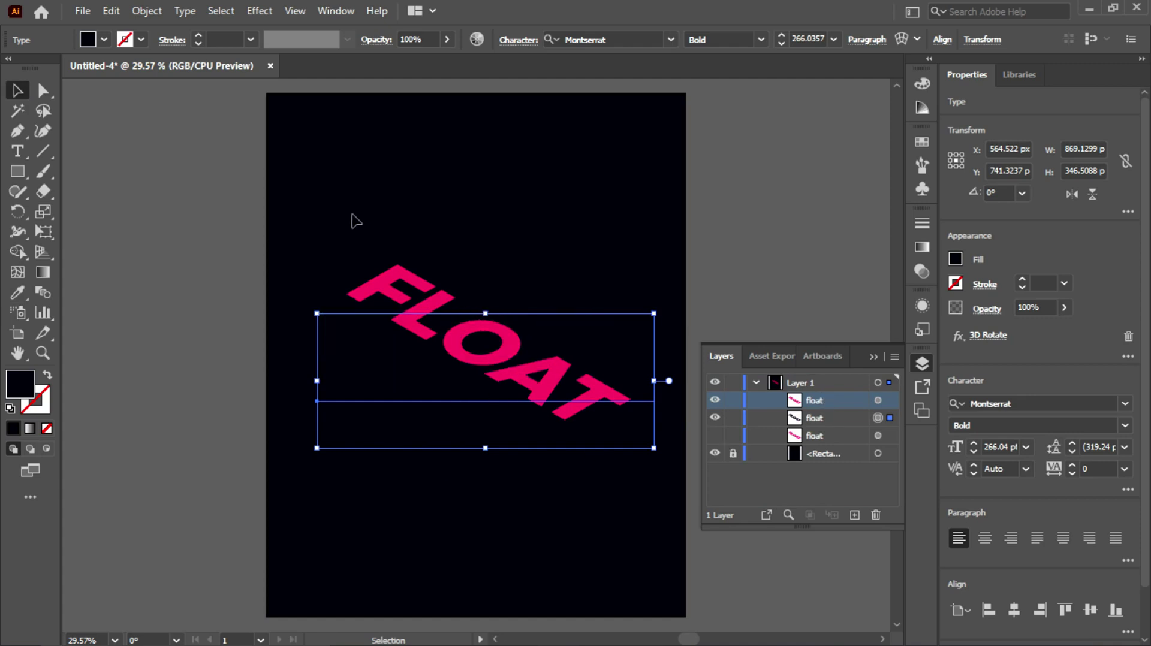
Select the pink and dark FLOAT texts together and make a blend between them
left_click_drag(314, 210, 586, 527)
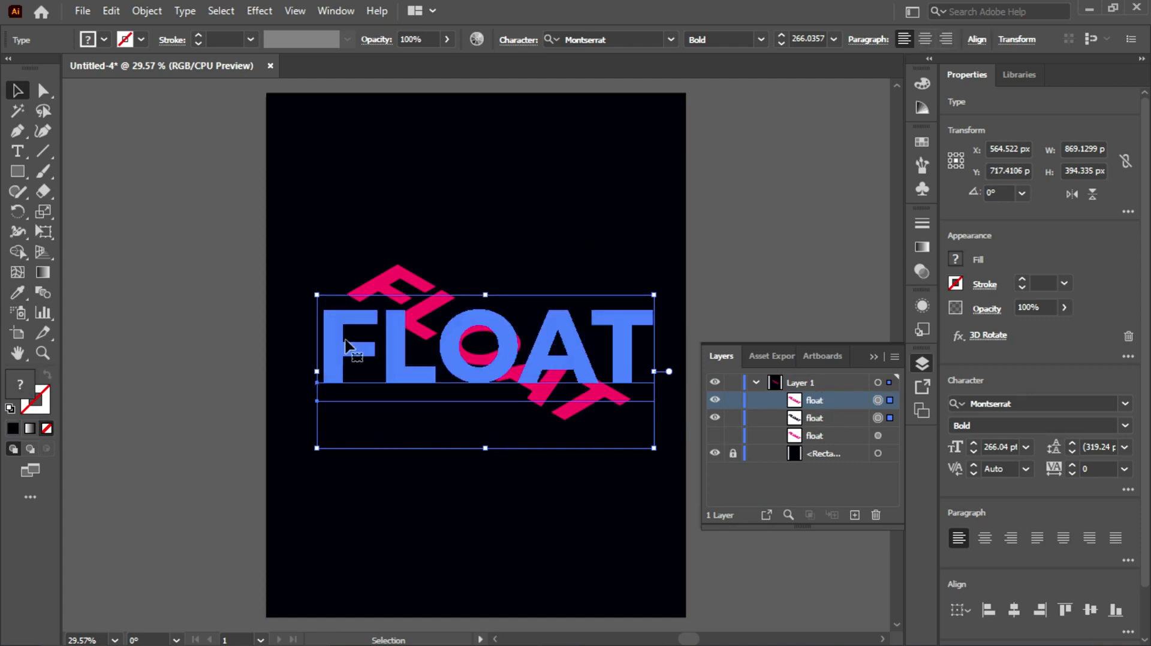
left_click(145, 11)
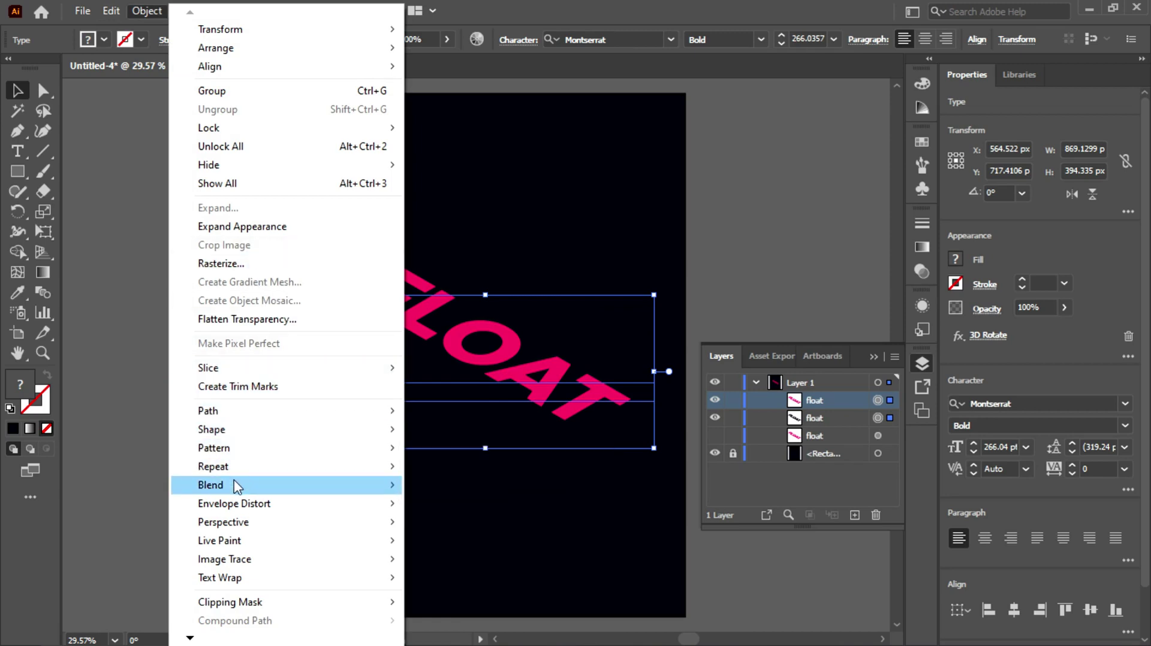
mouse_move(231, 483)
left_click(444, 486)
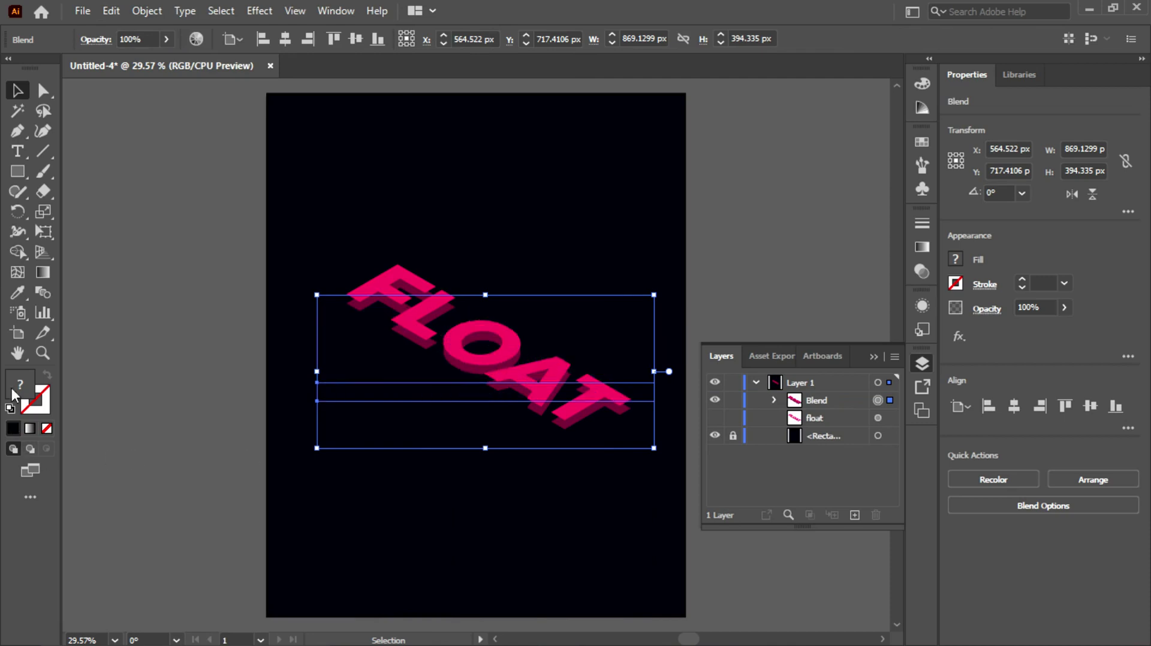
Set the FLOAT blend's spacing to Specified Steps with 103 steps
double_click(37, 290)
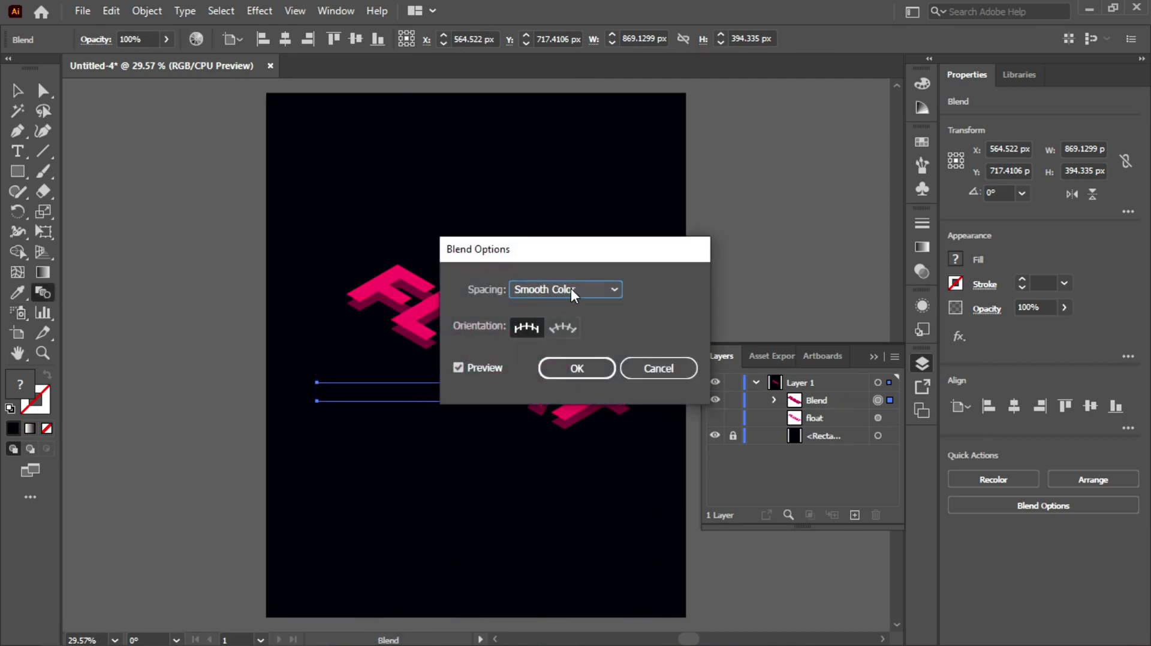
left_click(571, 289)
left_click(575, 326)
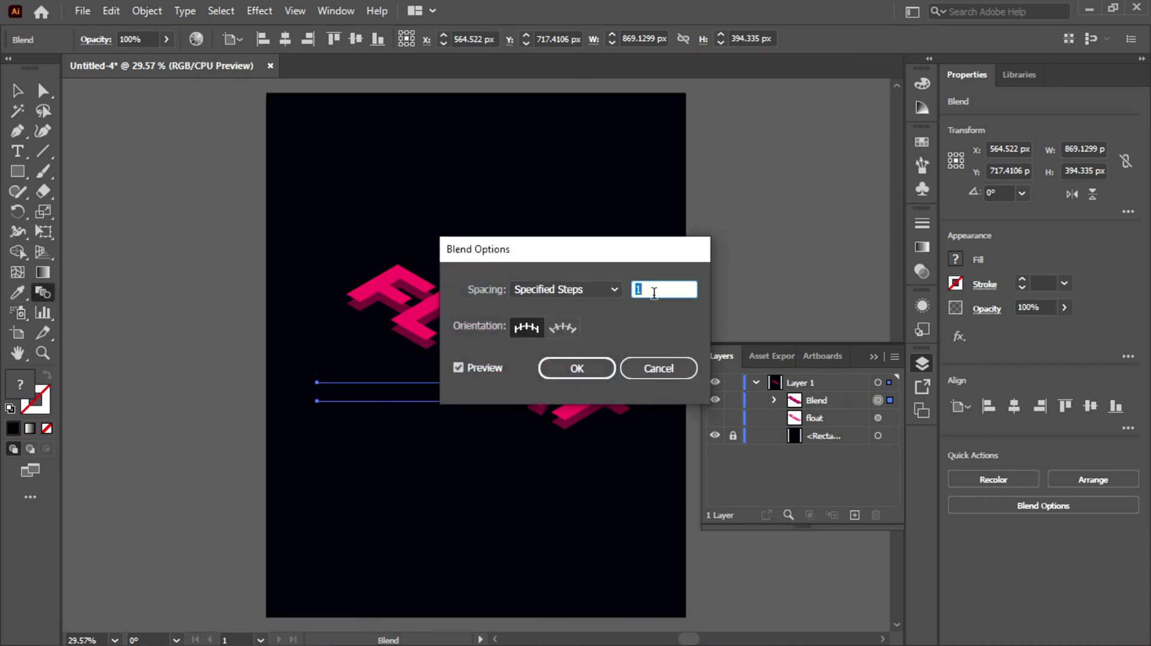
type("8")
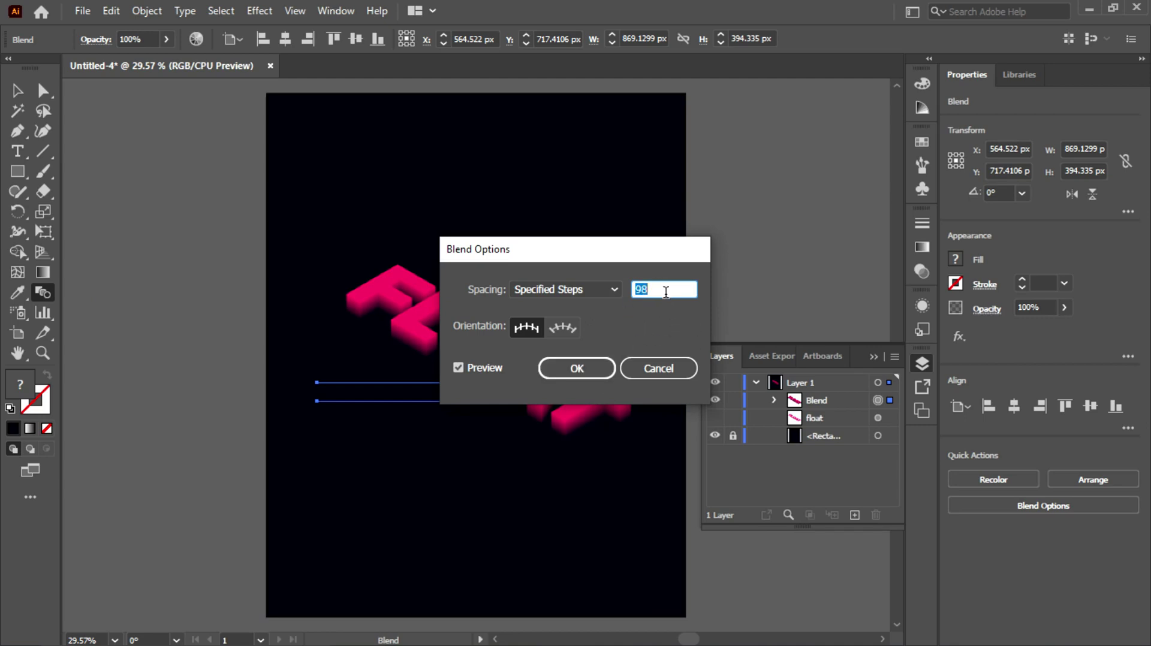
key("Up")
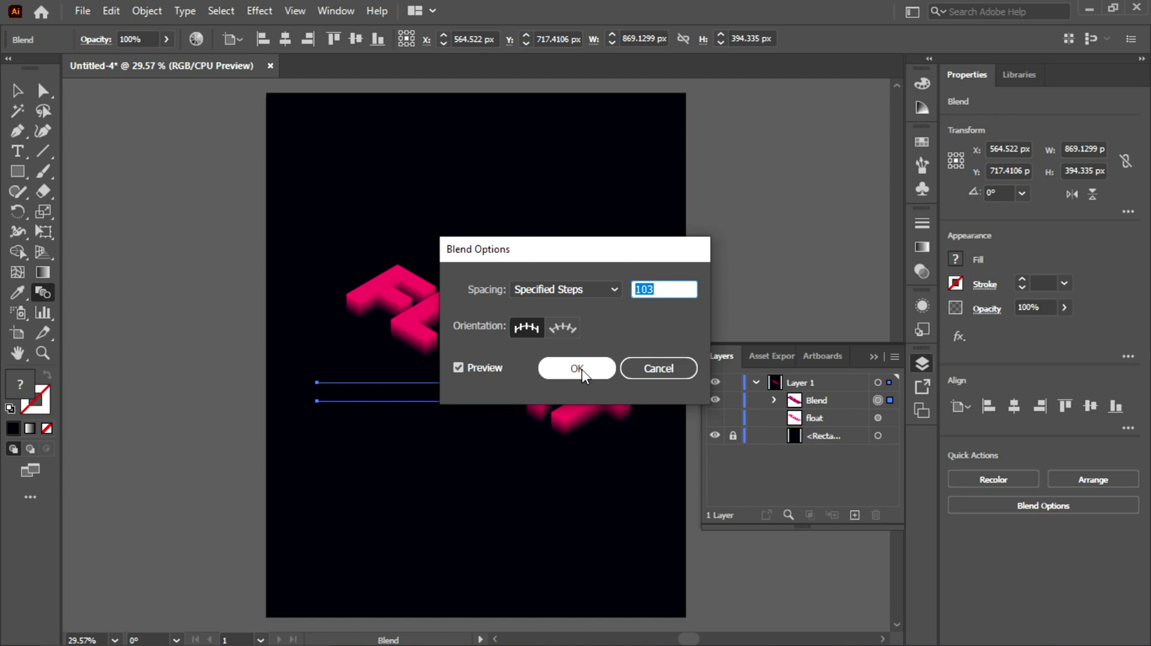
left_click(578, 368)
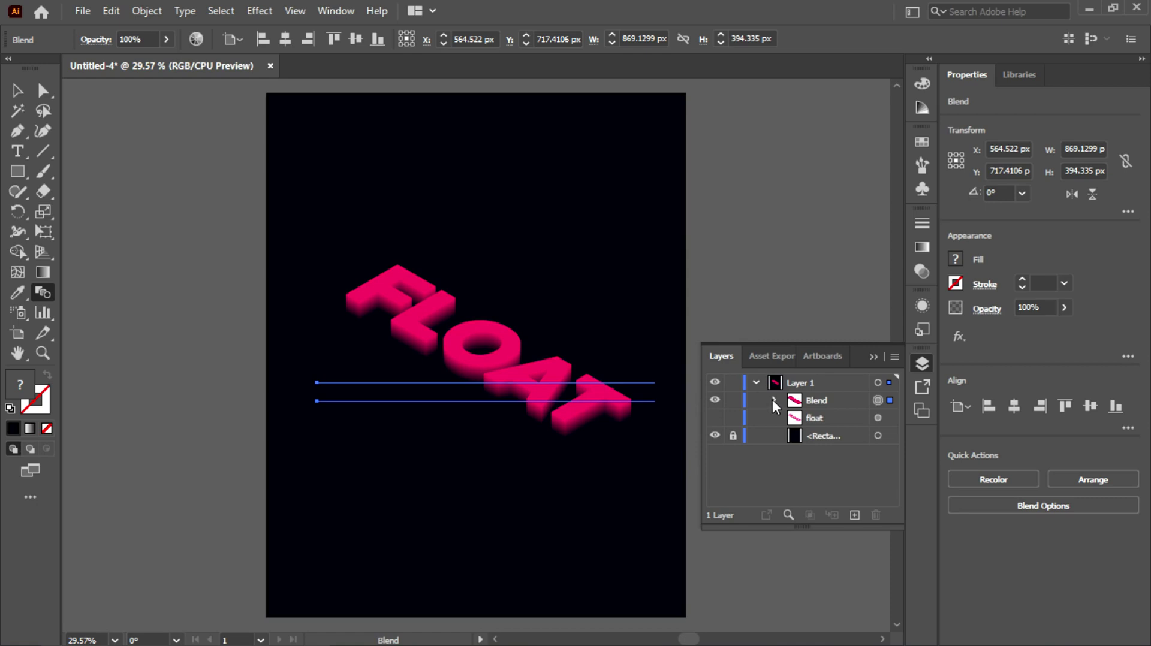
Show the hidden upper FLOAT text and place it above the blend in the layer order
left_click(714, 418)
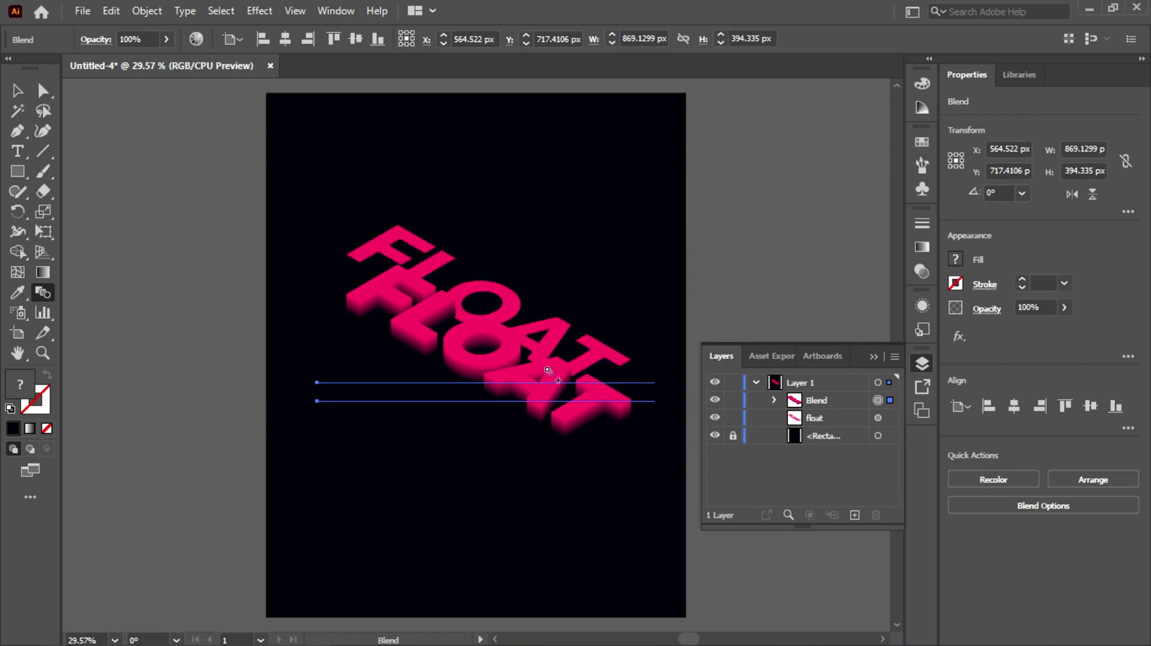
left_click(812, 417)
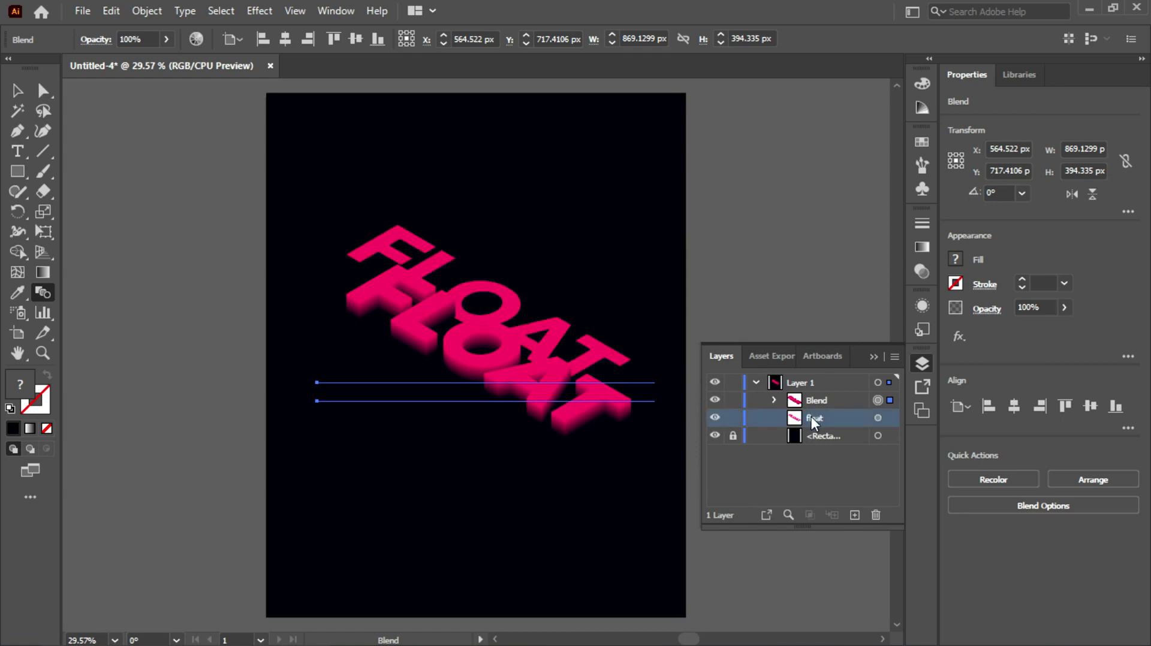
left_click_drag(813, 418, 811, 391)
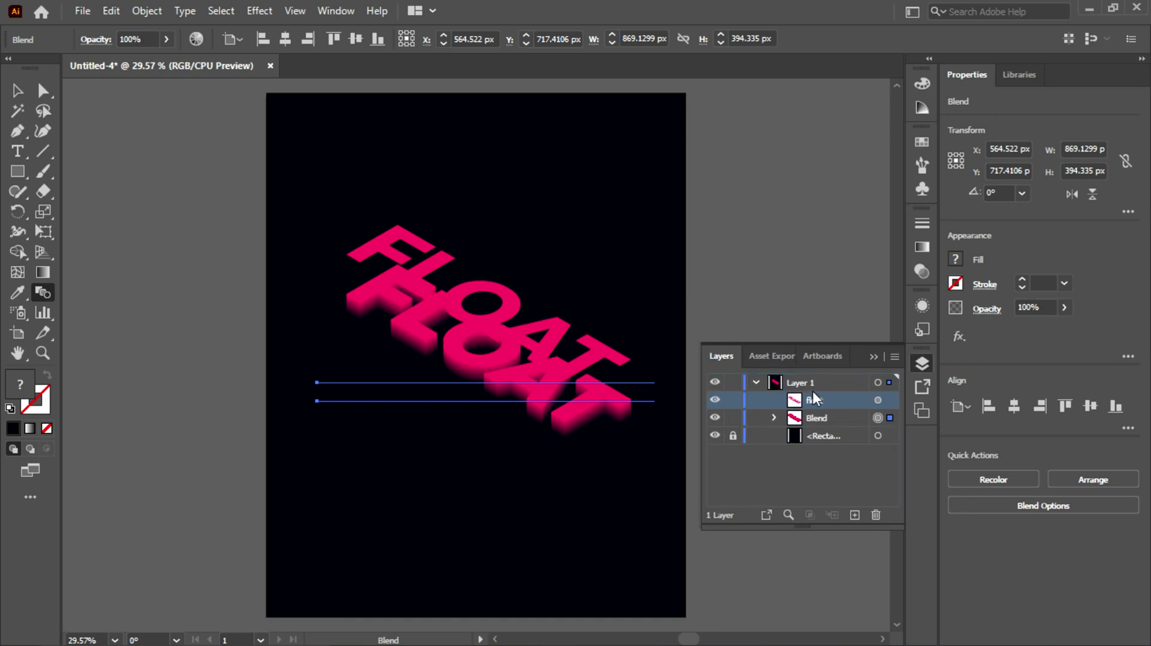
Hide the blend and turn the upper FLOAT text into an unfilled outline with a 4 pt white stroke
left_click(16, 90)
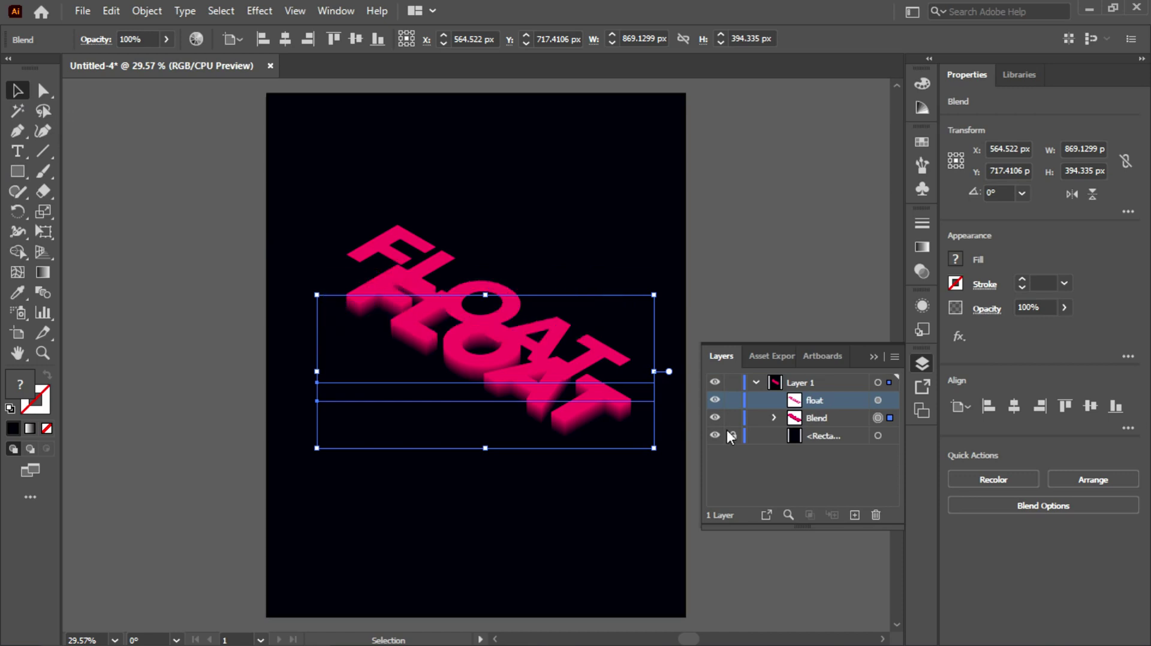
left_click(714, 417)
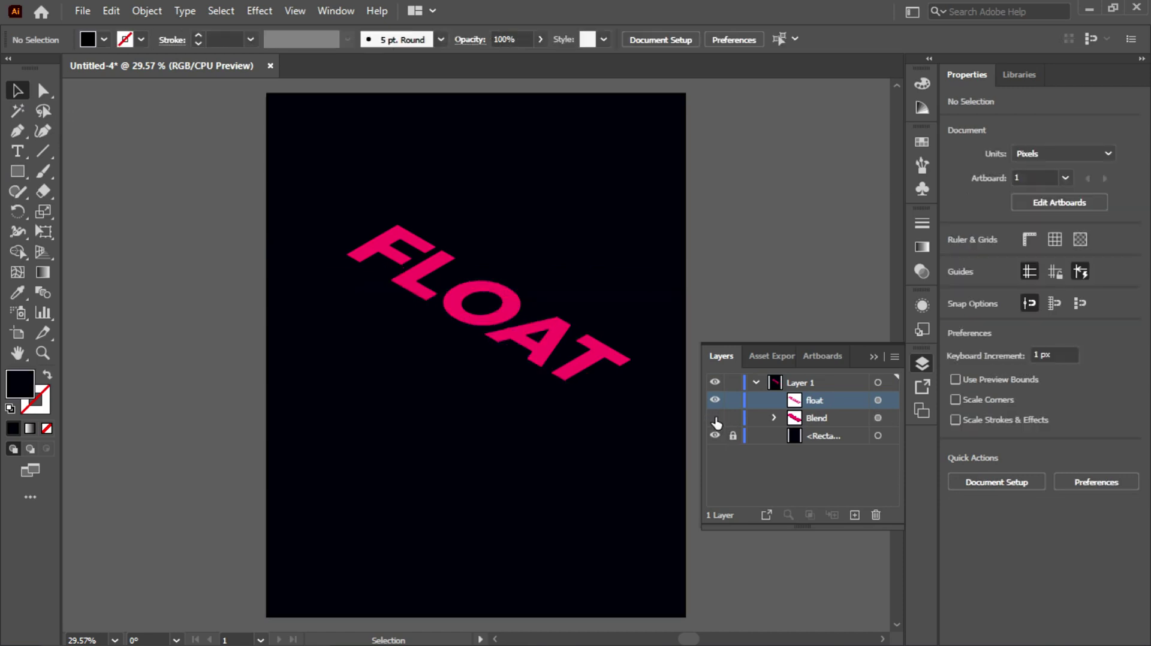
left_click(413, 287)
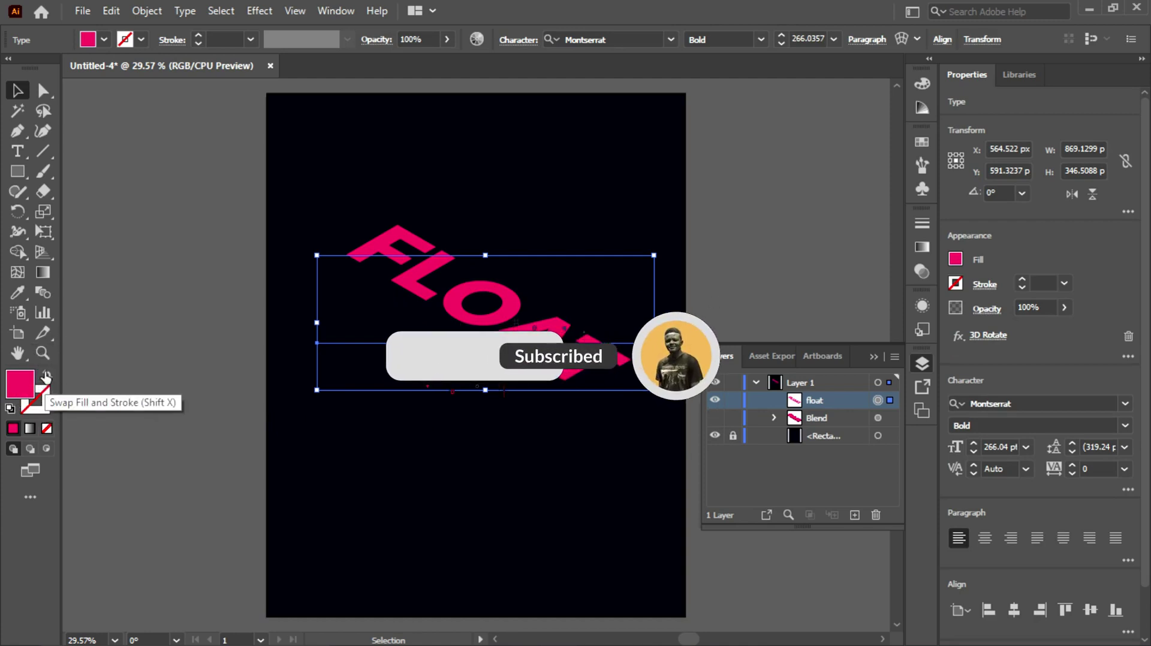
left_click(46, 376)
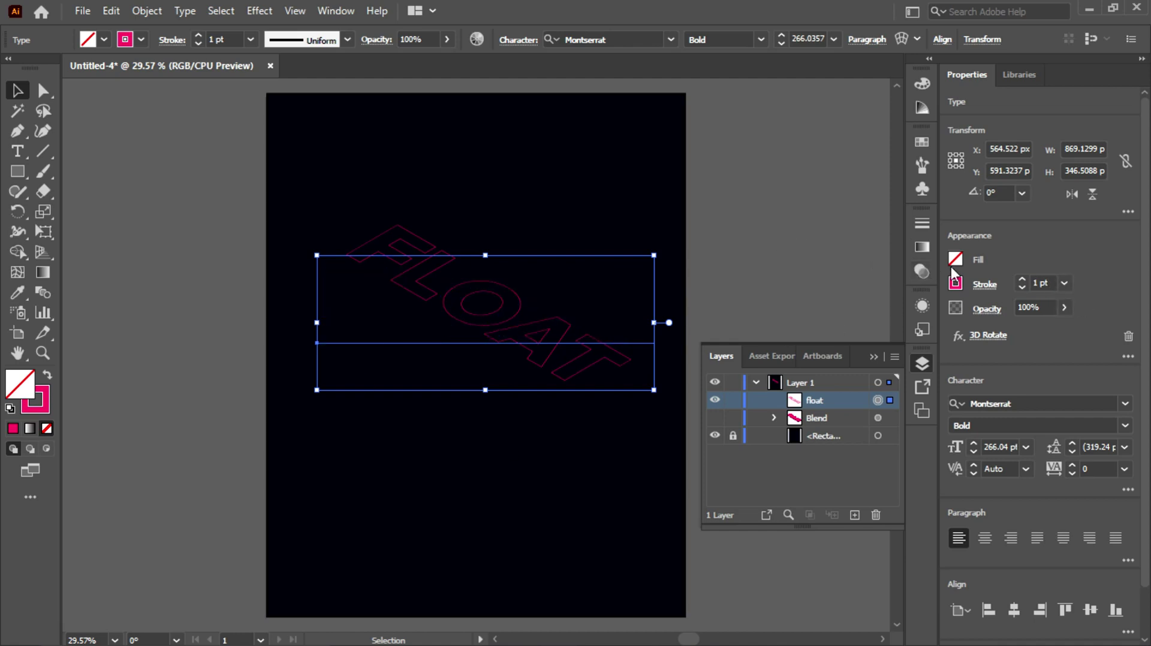
left_click(1022, 278)
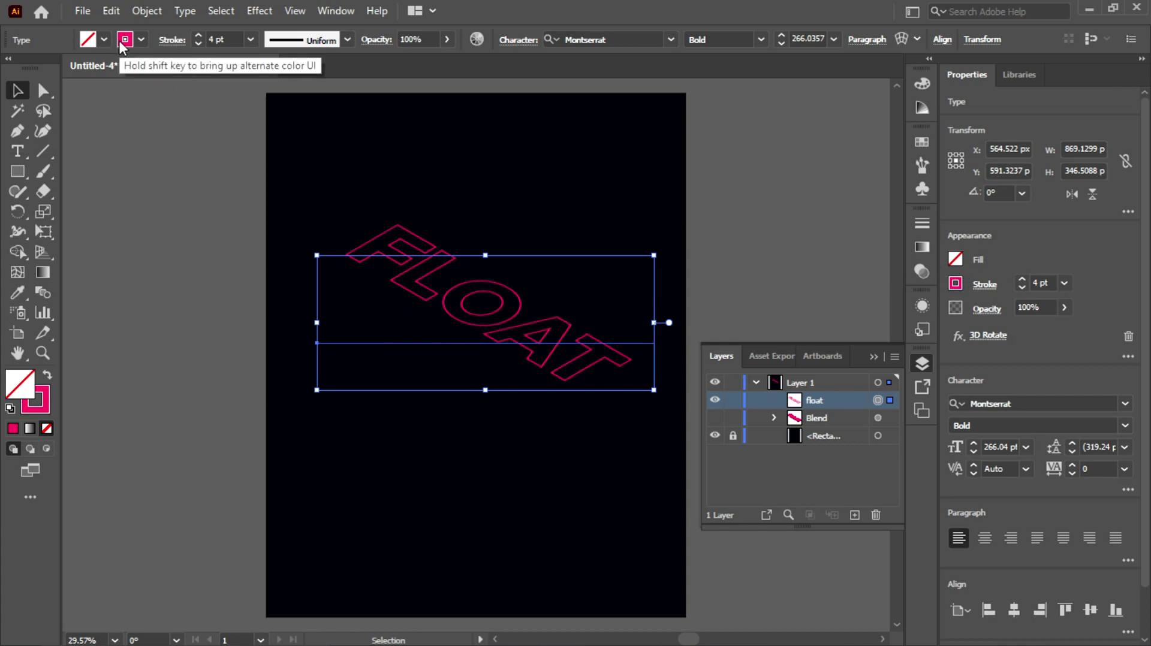
left_click(122, 43)
left_click(35, 66)
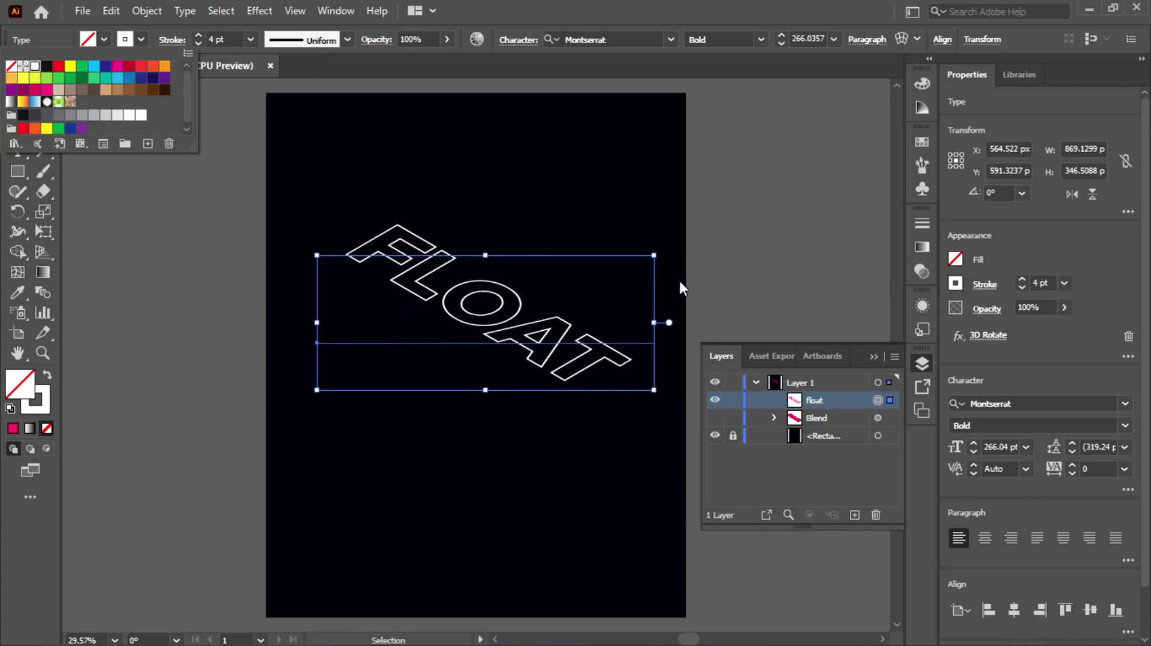
Give the white FLOAT outline round corners, round caps and a dashed line with 20 pt dashes
left_click(982, 285)
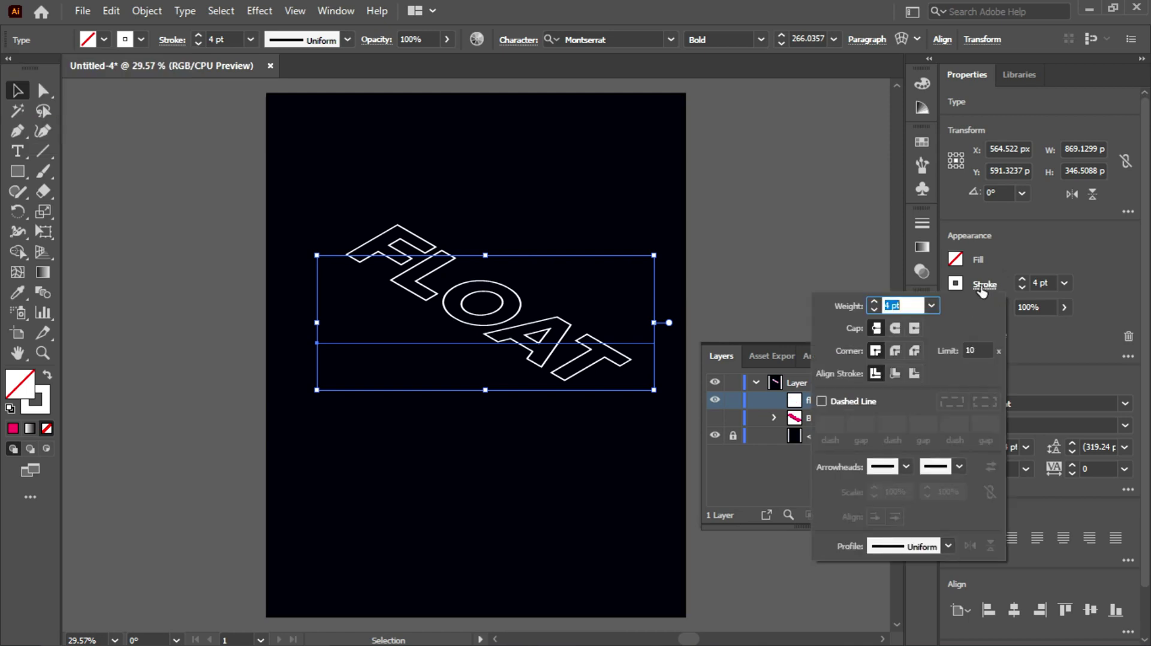
left_click(895, 352)
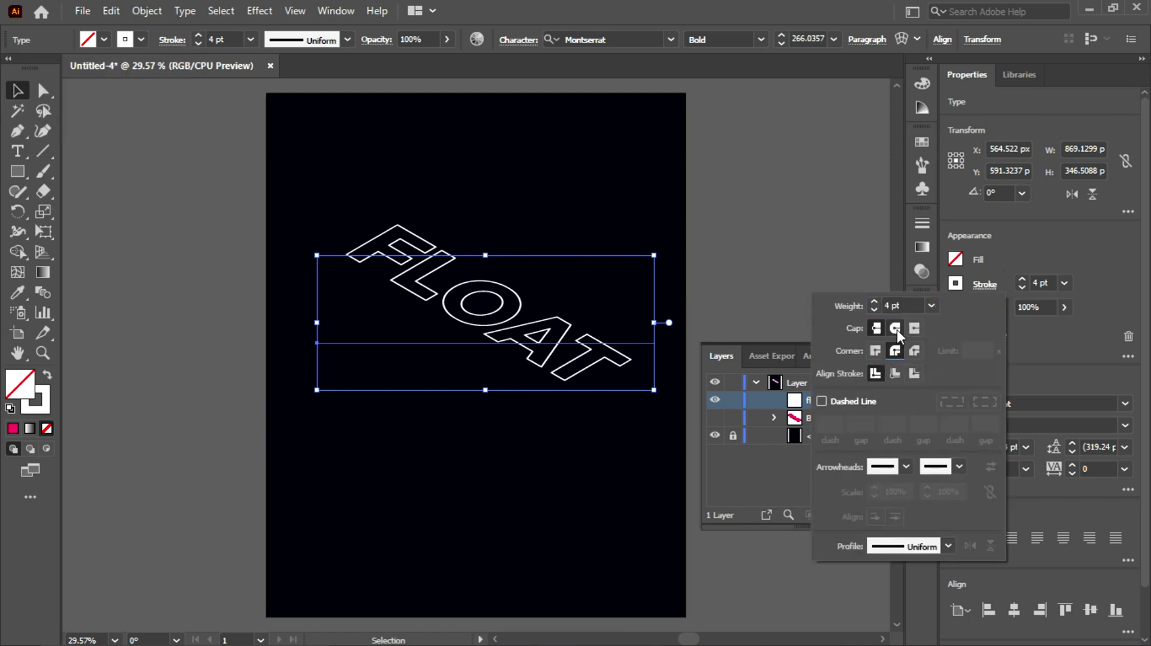
left_click(894, 328)
left_click(829, 401)
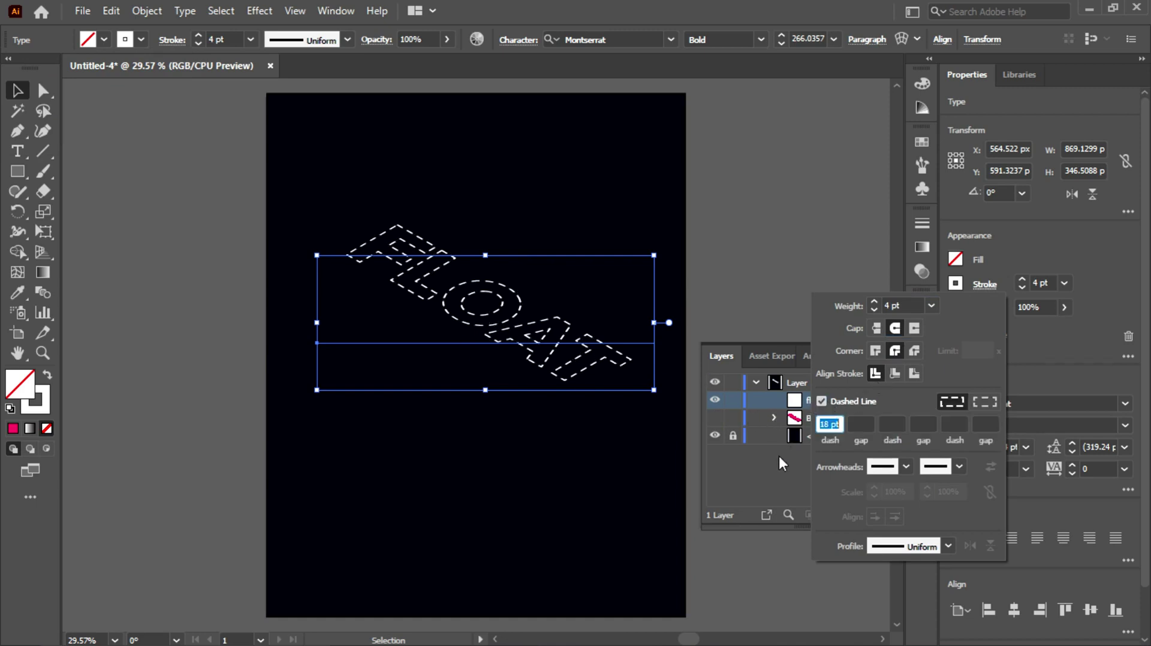
key("Down")
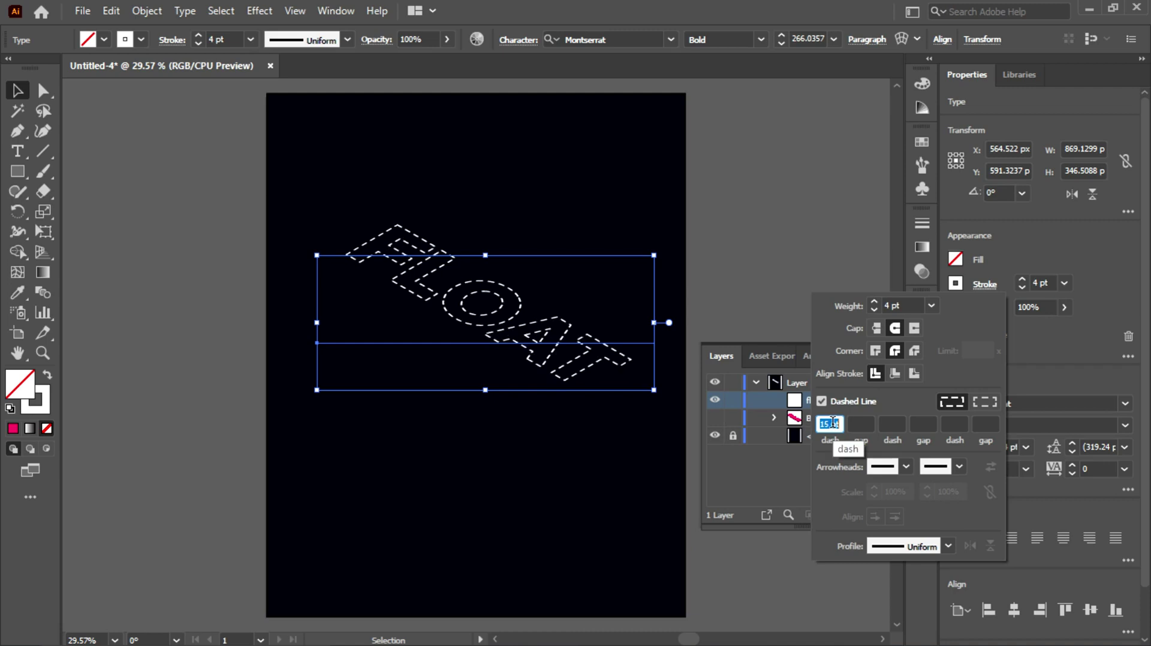
key("Up")
key("Up")
key("Up")
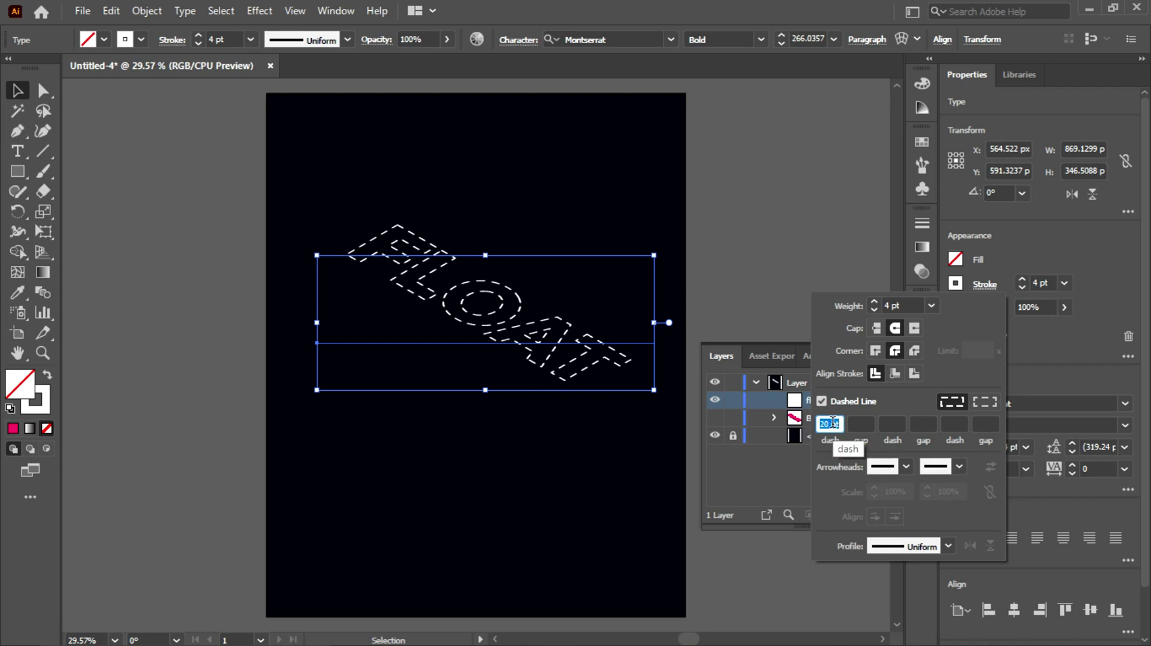
left_click(1047, 358)
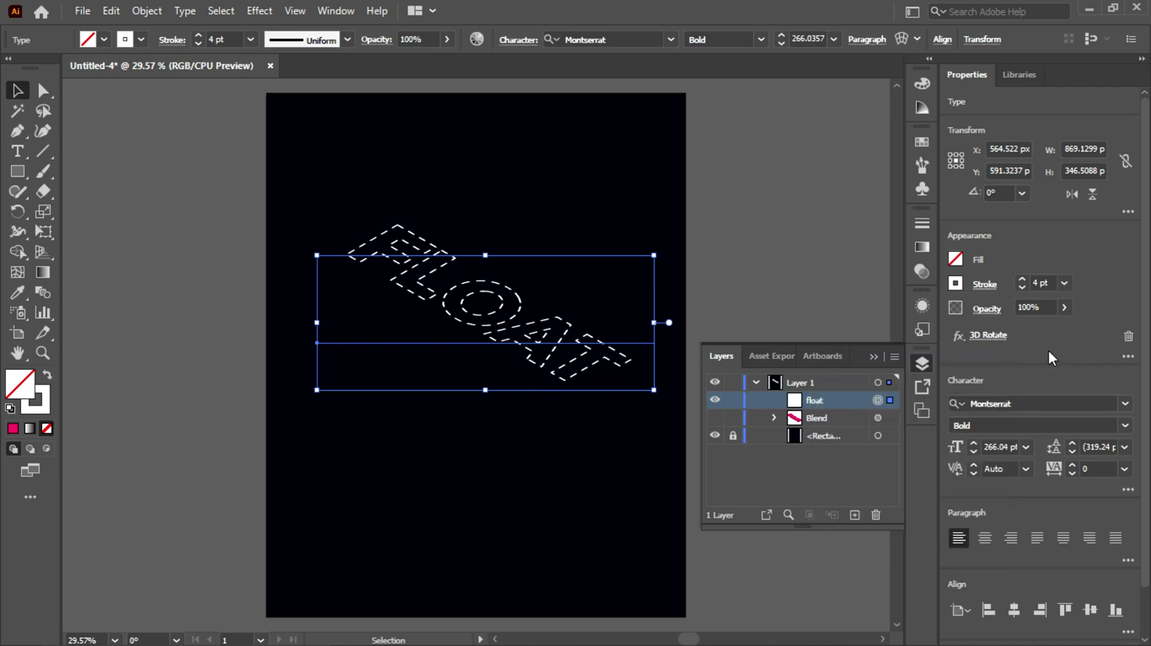
Show the blend again and move the dashed FLOAT outline straight down to just above the pink letters, at Y 679.3237 px
left_click(714, 419)
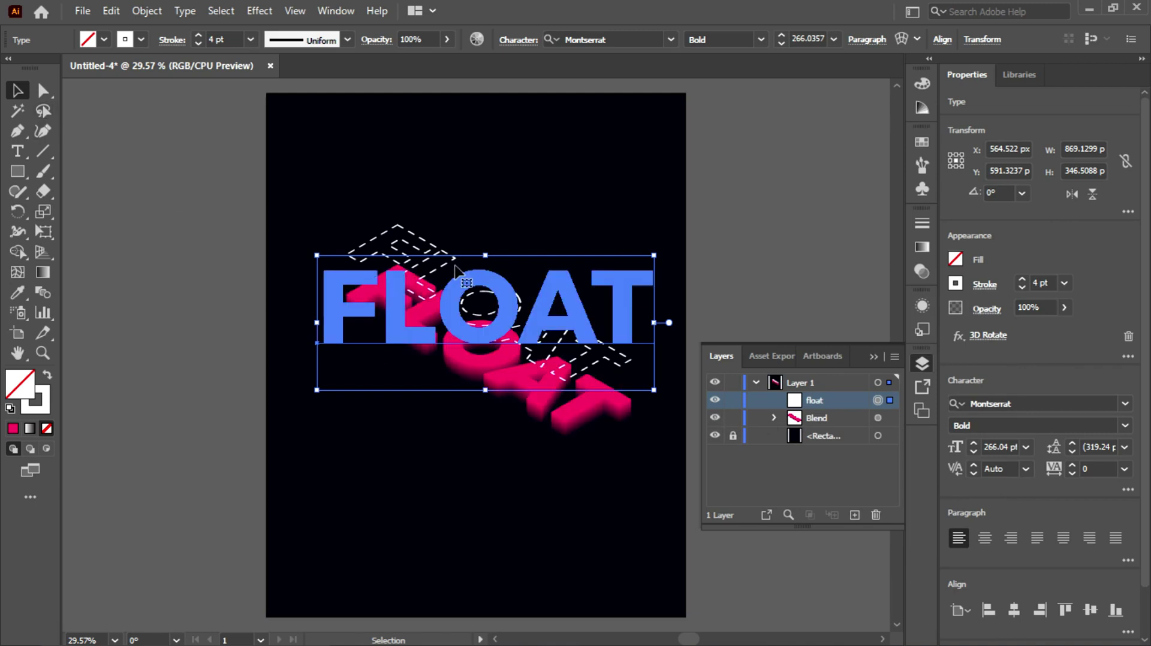
key("Down")
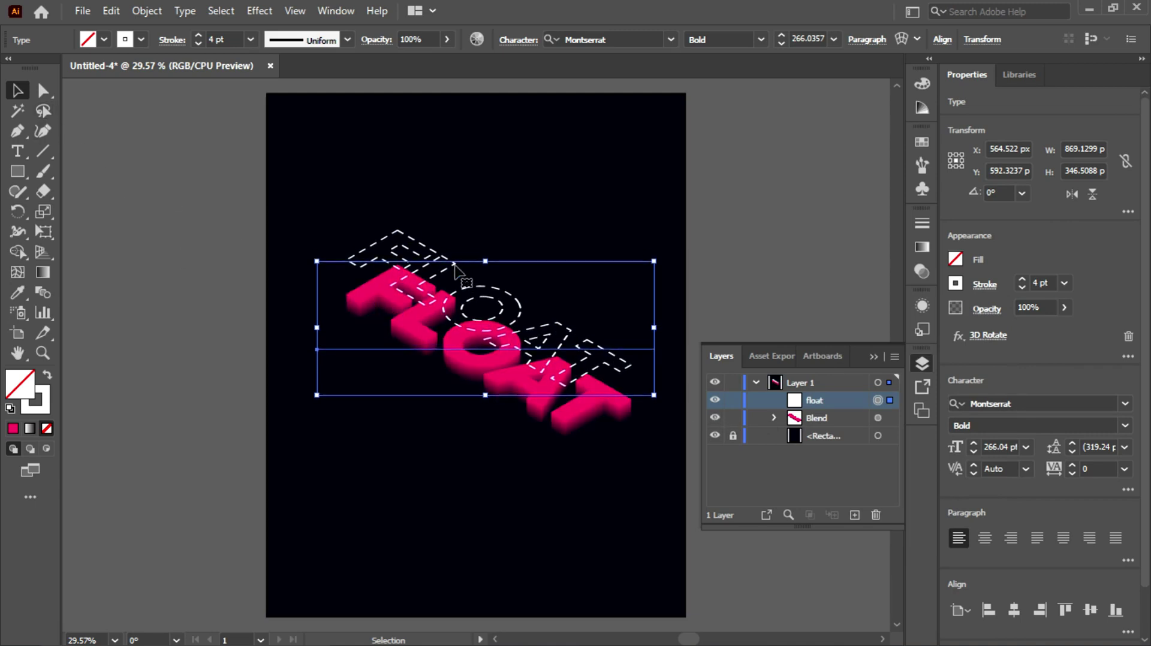
key("Down")
key("Down")
key("Down")
key("Down")
key("Down")
key("Down")
key("Down")
key("Down")
key("Down")
key("Down")
key("Down")
key("Down")
key("Down")
key("Down")
key("Down")
key("Down")
key("Down")
key("Down")
key("Down")
key("Down")
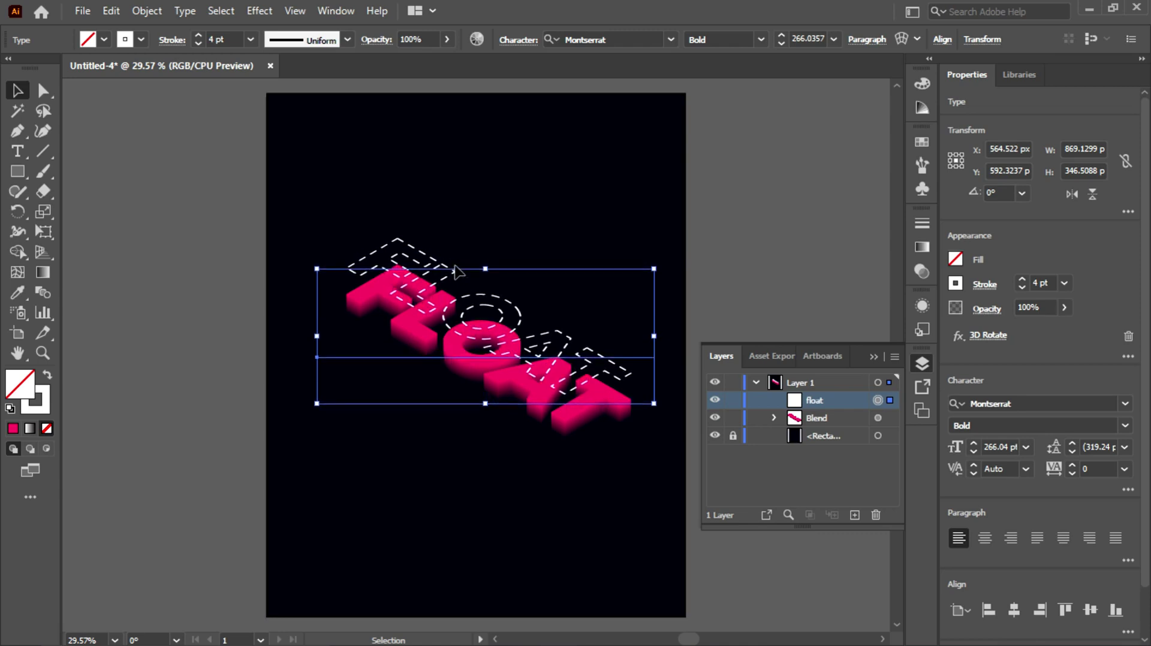
key("Down")
key("Down")
key("Down")
key("Down")
key("Down")
key("Down")
key("Down")
key("Down")
key("Down")
key("Down")
key("Down")
key("Down")
key("Down")
key("Down")
key("Down")
key("Down")
key("Down")
key("Down")
key("Down")
key("Down")
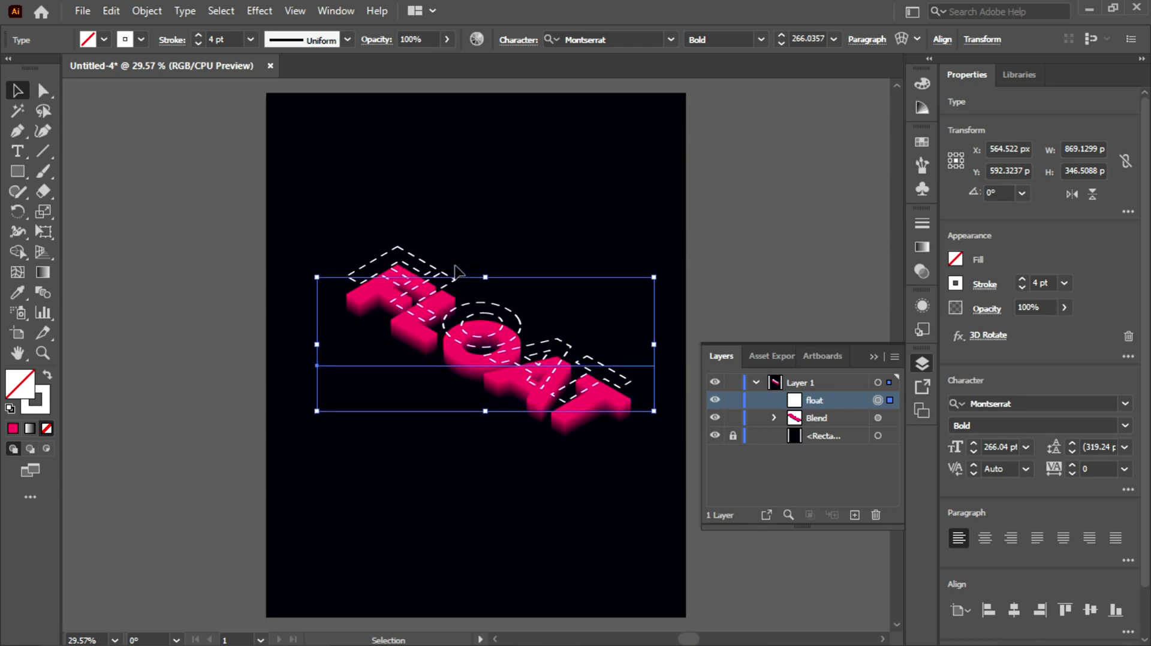
key("Down")
key("Down")
key("Down")
key("Down")
key("Down")
key("Down")
key("Down")
key("Down")
key("Down")
key("Down")
key("Down")
key("Down")
key("Down")
key("Down")
key("Down")
key("Down")
key("Down")
key("Down")
key("Down")
key("Down")
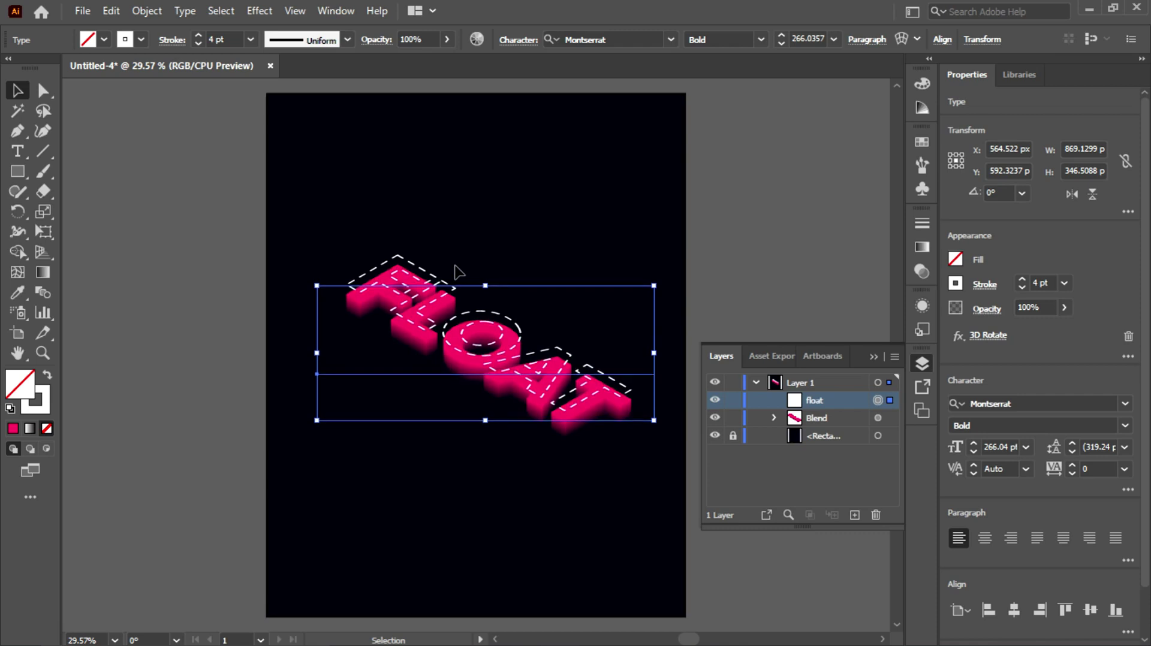
key("Down")
key("Down")
key("Down")
key("Down")
key("Down")
key("Down")
key("Down")
key("Down")
key("Down")
key("Down")
key("Down")
key("Down")
key("Down")
key("Down")
key("Down")
key("Down")
key("Down")
key("Down")
key("Down")
key("Down")
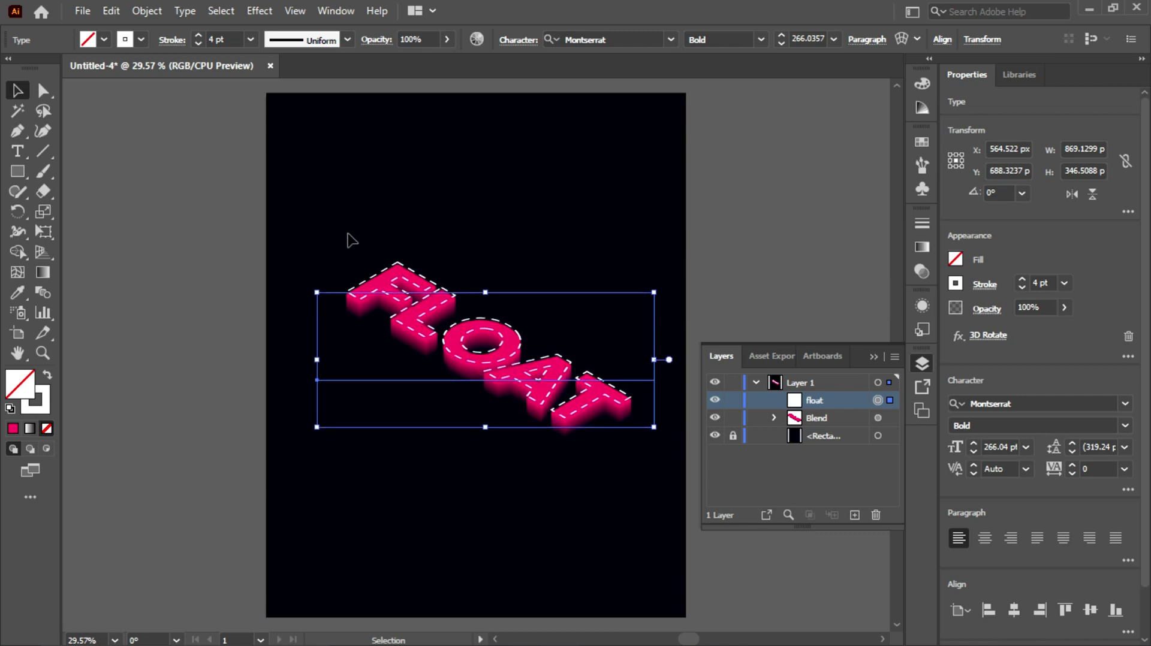
key("Up")
key("Up")
key("Up")
key("Up")
key("Up")
key("Up")
key("Up")
key("Up")
key("Up")
key("Up")
key("Up")
key("Up")
key("Up")
key("Up")
key("Up")
key("Up")
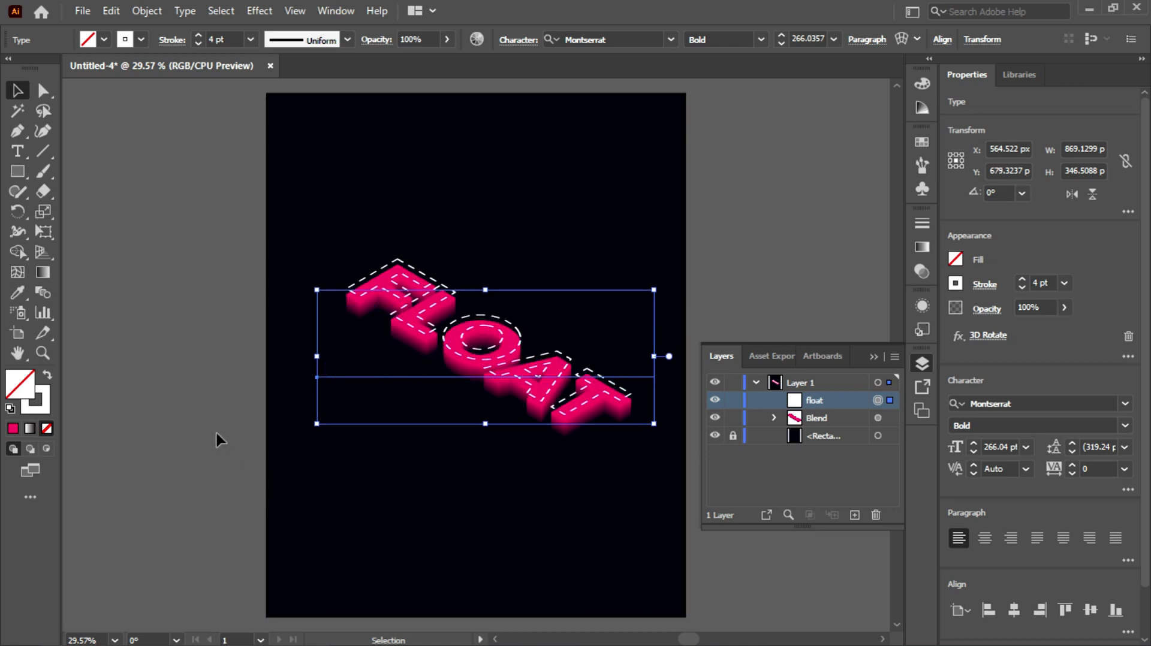
left_click(199, 417)
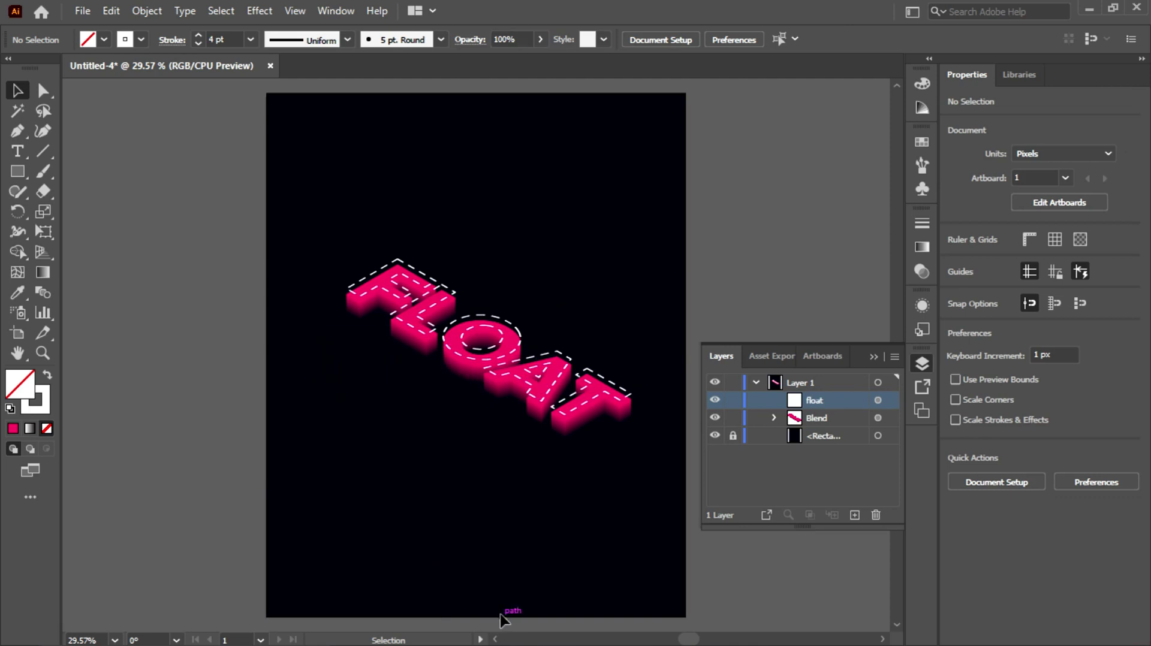
Select the dashed FLOAT outline together with the pink blend and group them
left_click_drag(329, 198, 629, 520)
right_click(473, 358)
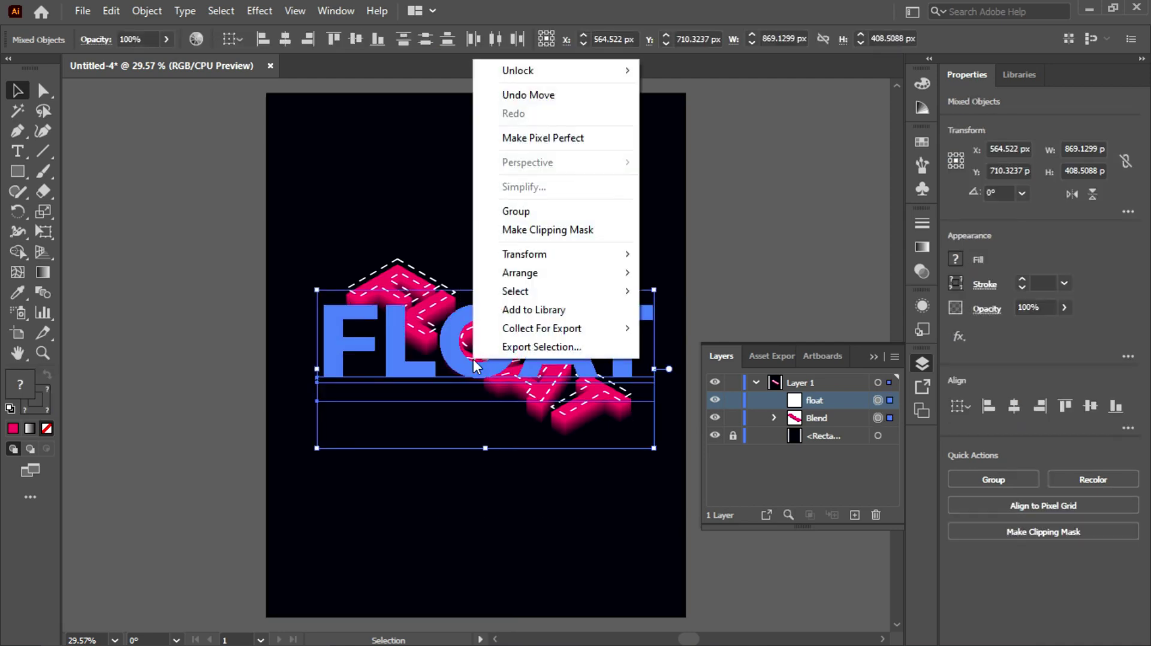
left_click(507, 209)
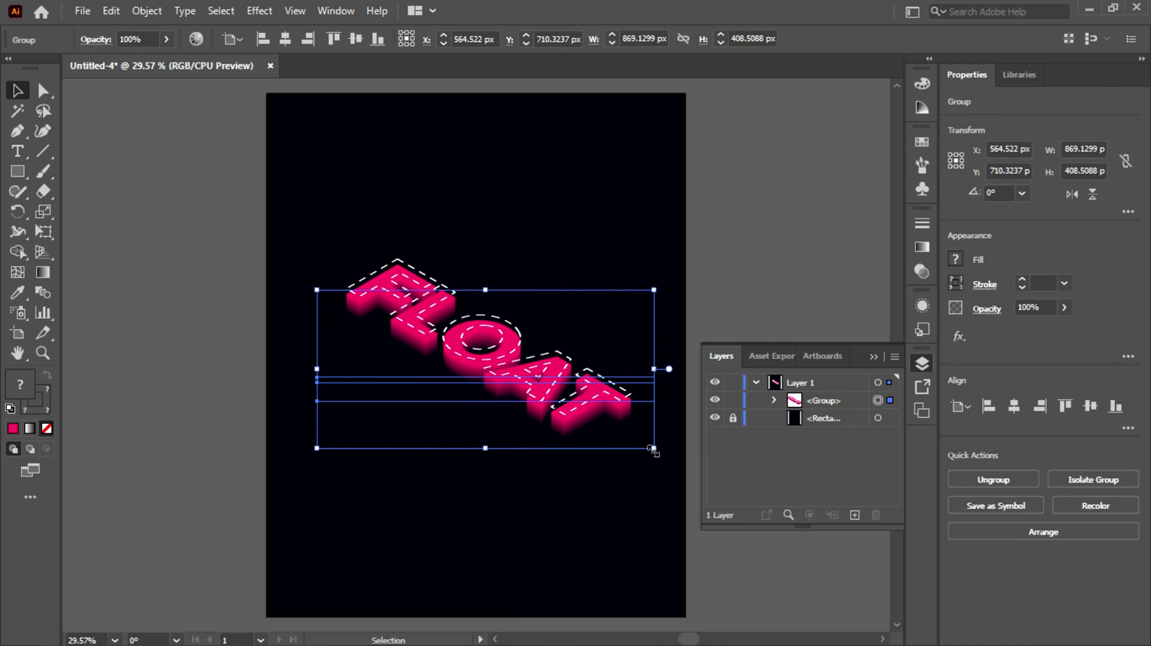
Enlarge the FLOAT group proportionally from its centre until its bounding box nearly reaches the artboard's right edge, and deselect it
left_click_drag(654, 451, 683, 473)
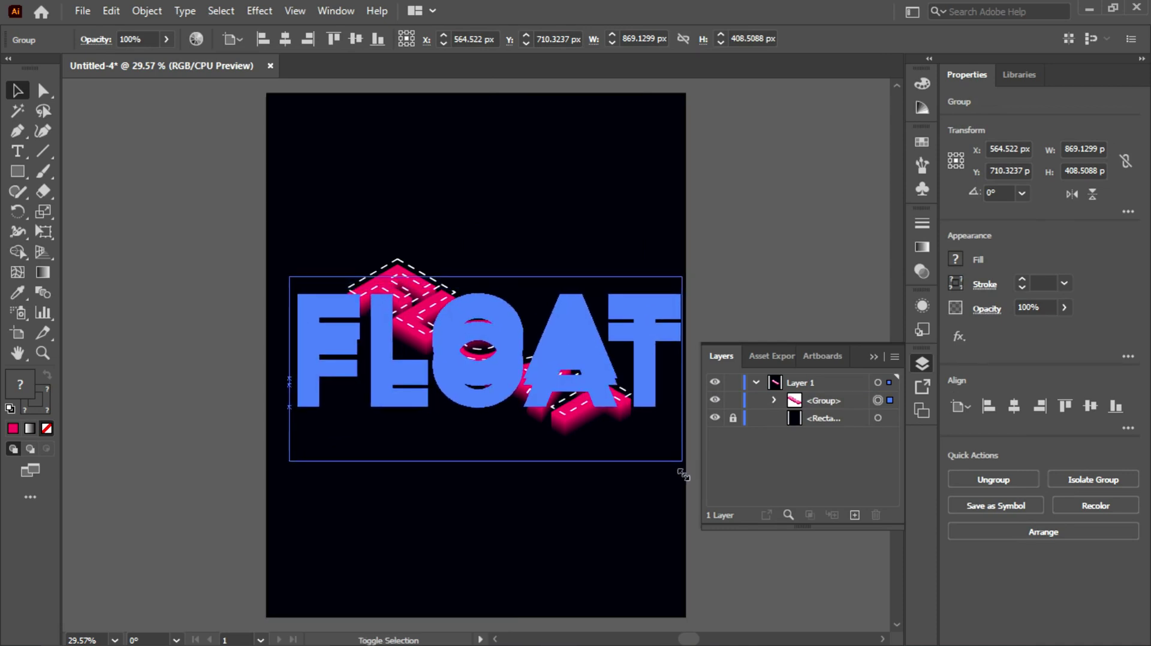
left_click_drag(238, 290, 237, 288)
left_click(148, 301)
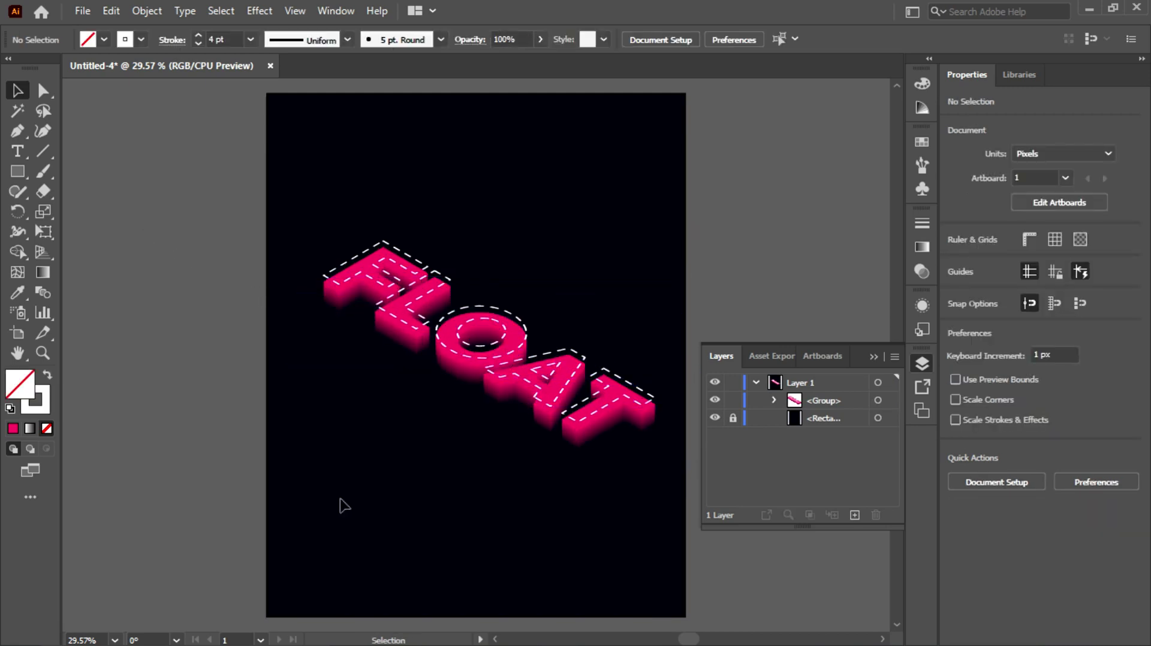